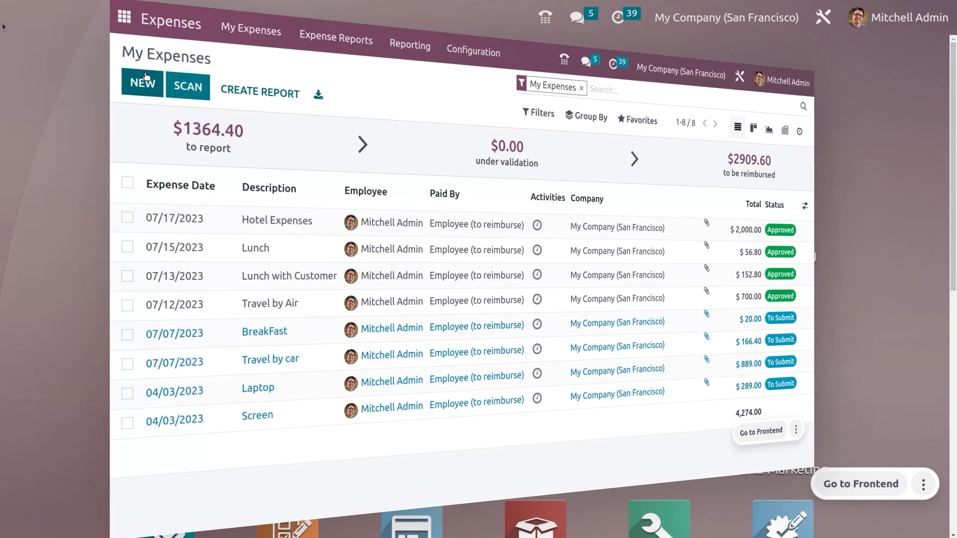
Step: Start a new expense and assign it the Hotel category
left_click(141, 73)
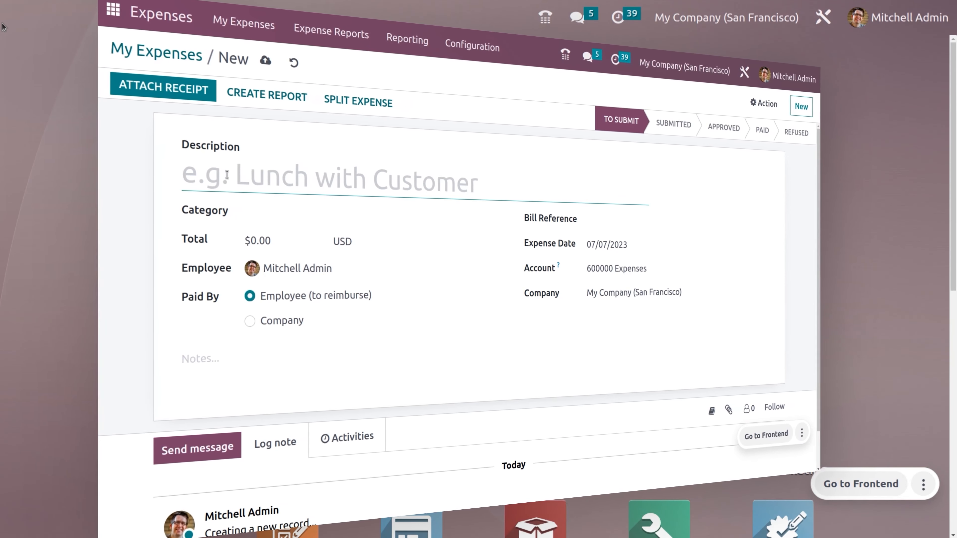
left_click(263, 208)
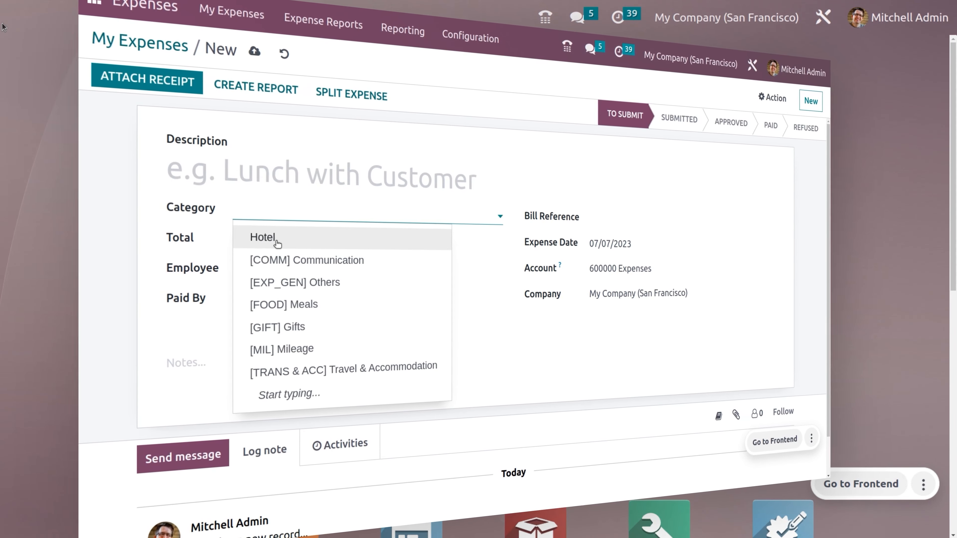
left_click(260, 236)
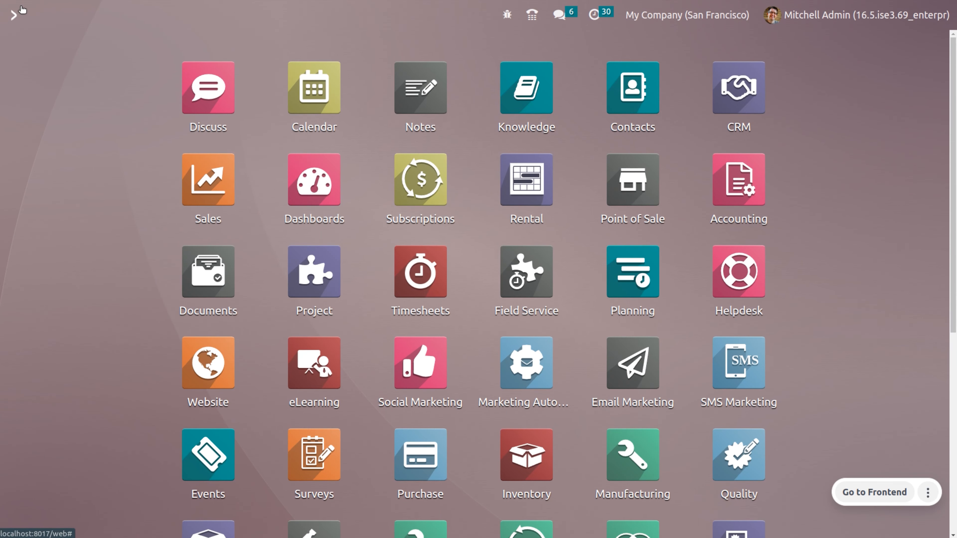
Step: Switch to the Sales app and open the Hotel product record to review its expense and re-invoicing settings
type("SA")
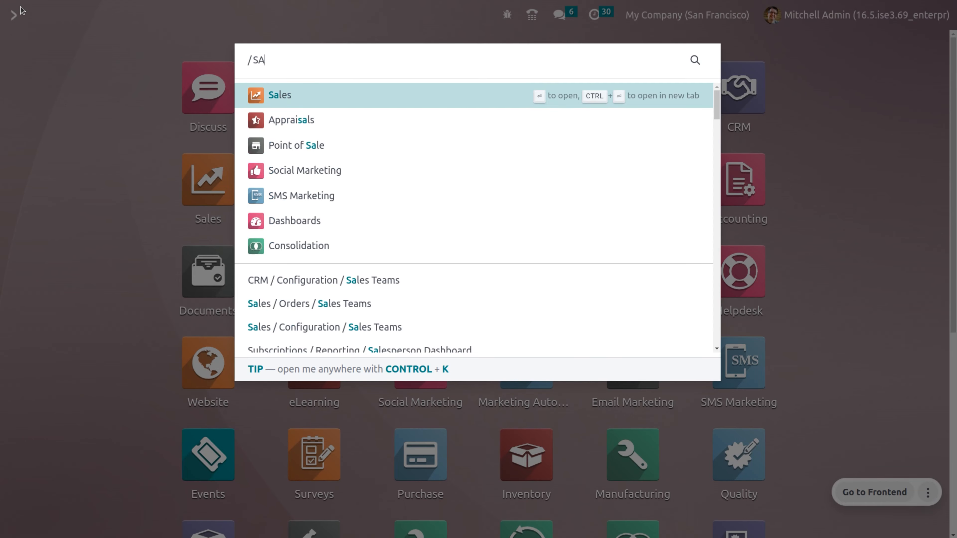
key("Return")
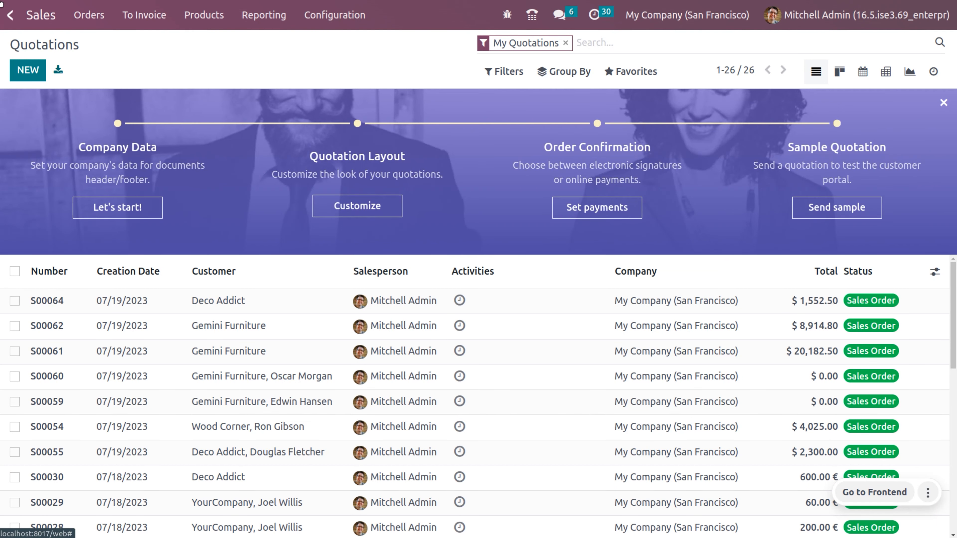
left_click(198, 17)
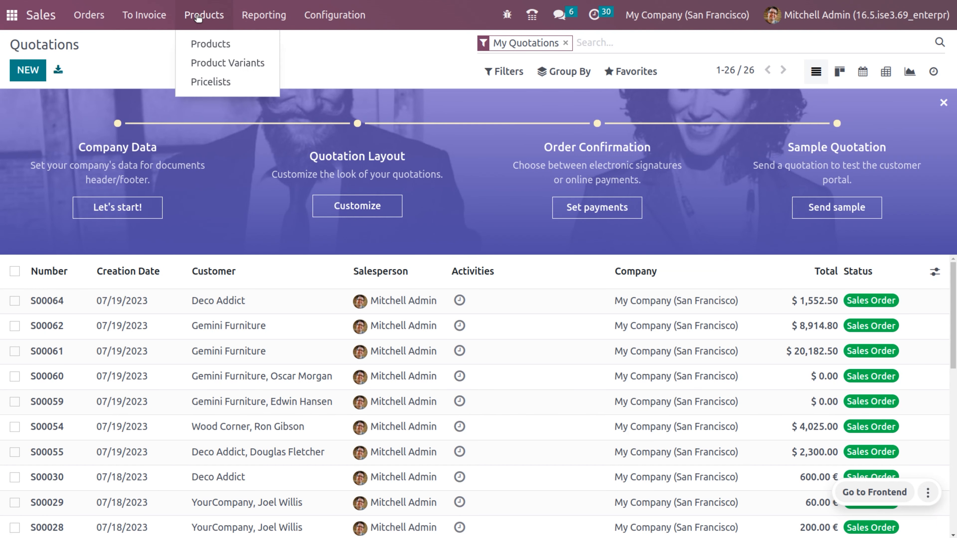
left_click(213, 43)
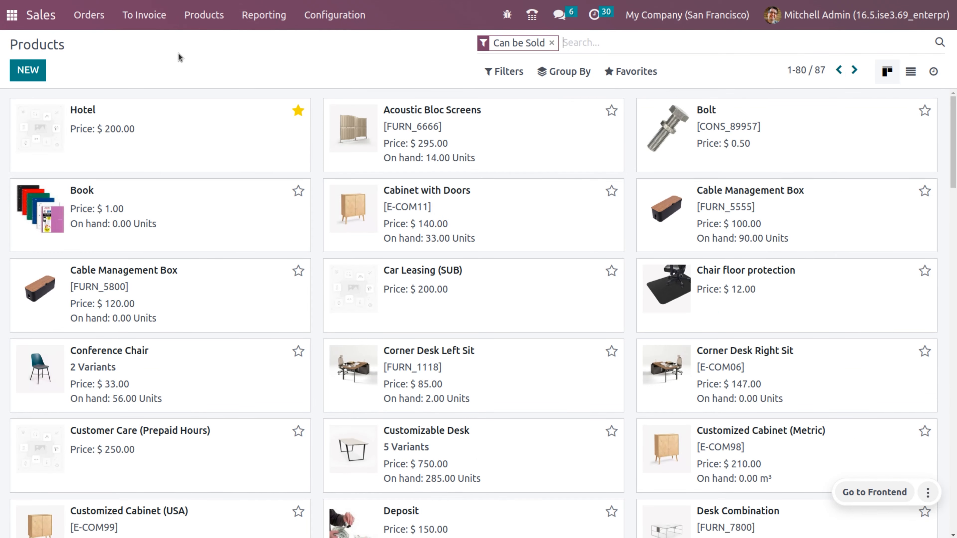
left_click(181, 126)
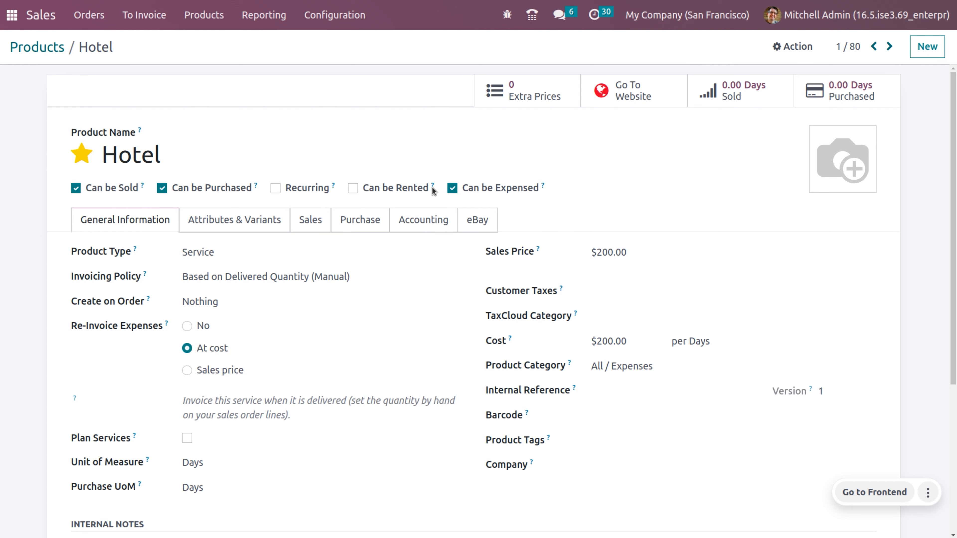
Step: Switch to the Expenses app and start a new expense with the Hotel category
left_click(9, 17)
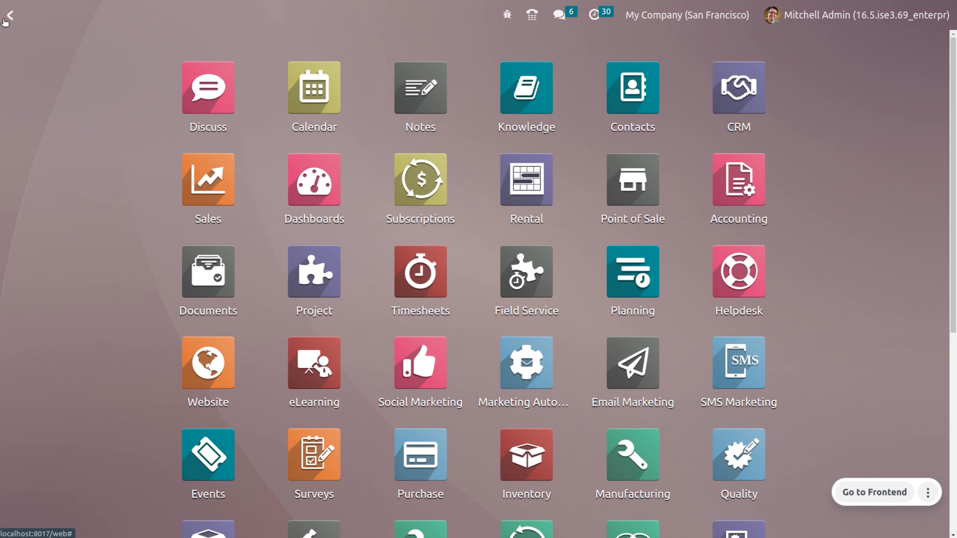
type("EXP")
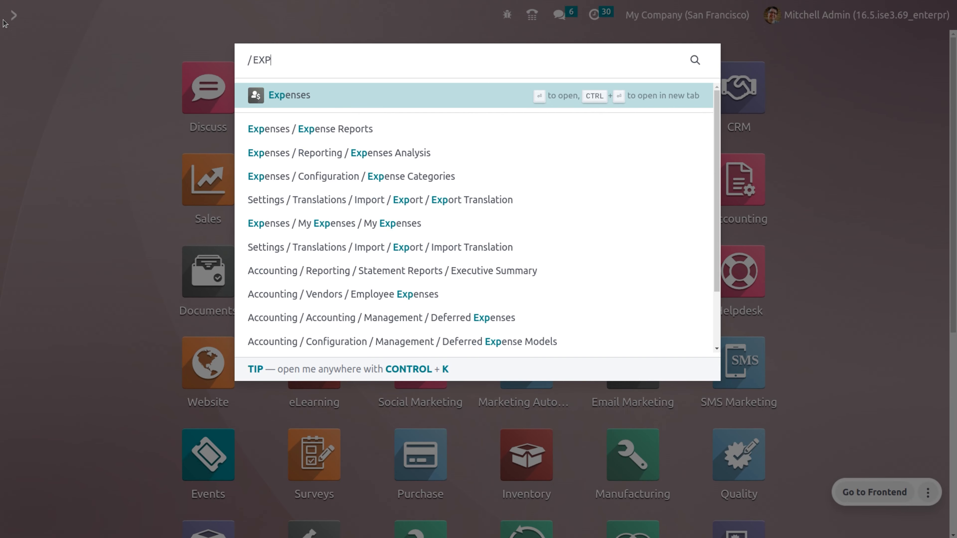
key("Return")
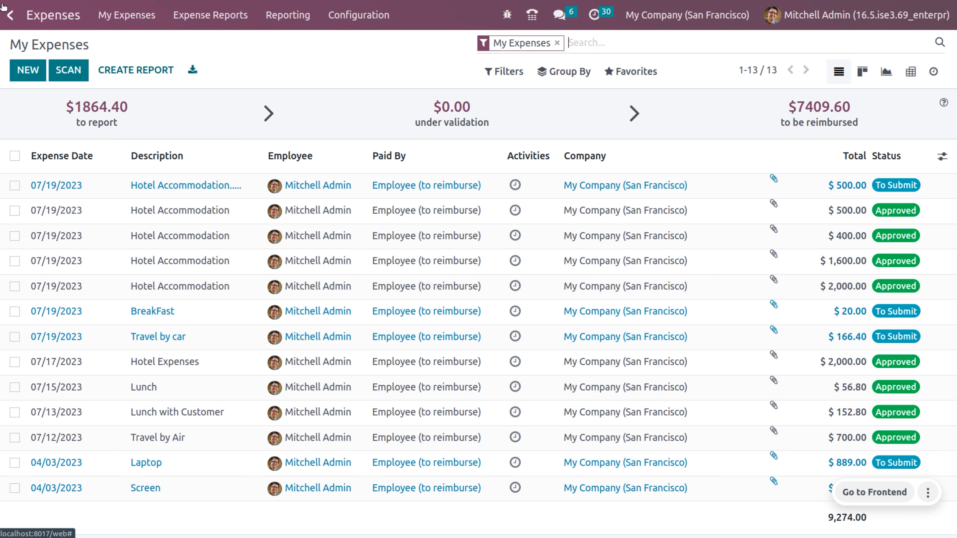
left_click(28, 74)
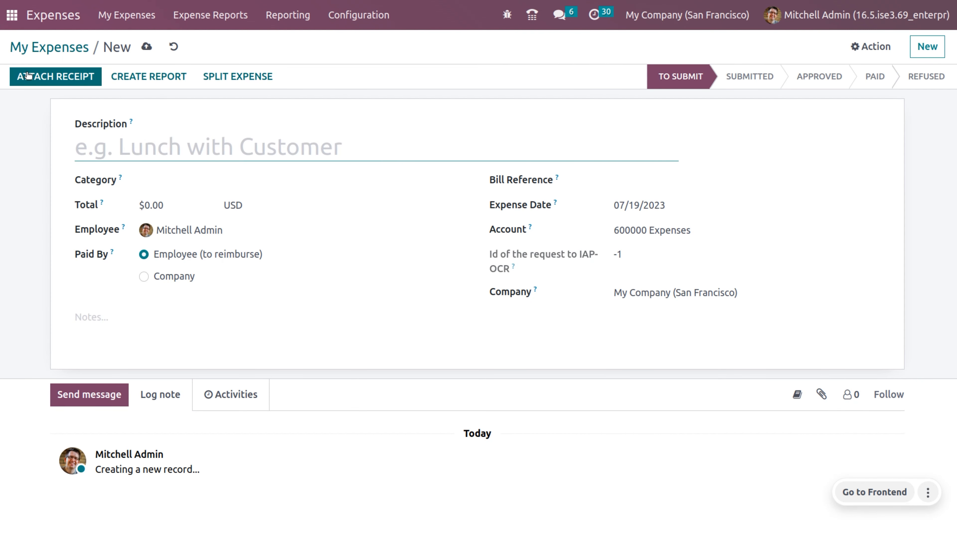
left_click(163, 178)
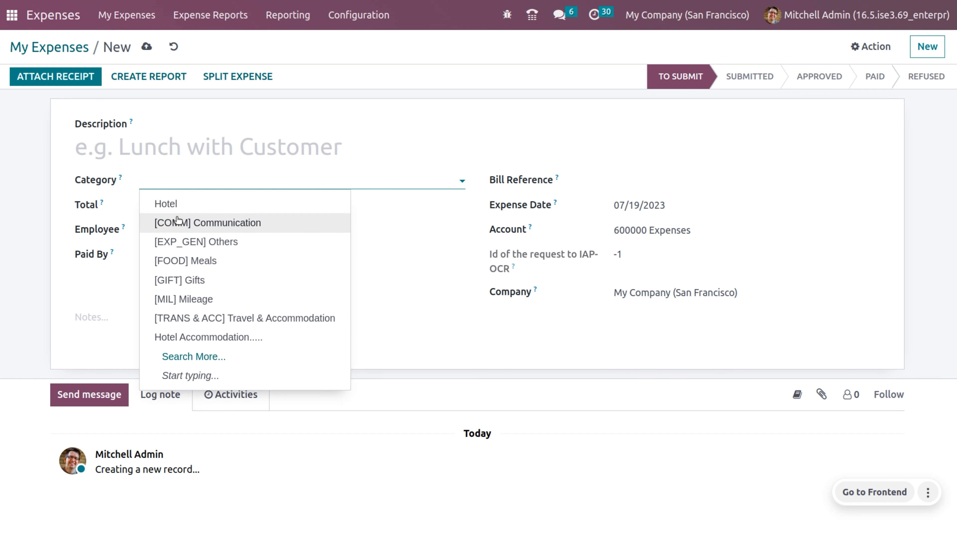
left_click(176, 204)
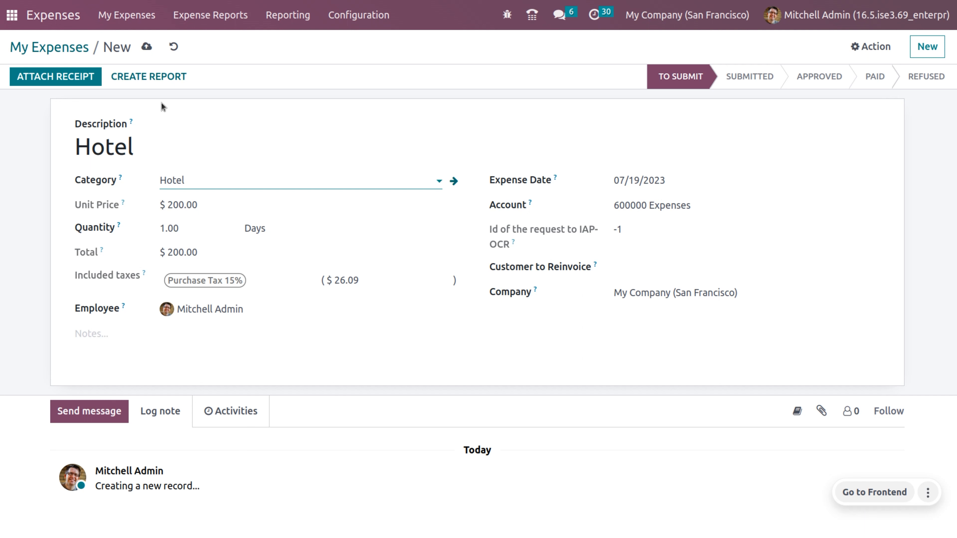
Step: Create an expense report from the Hotel expense, submit it to the manager, and check its linked expense's status
left_click(161, 79)
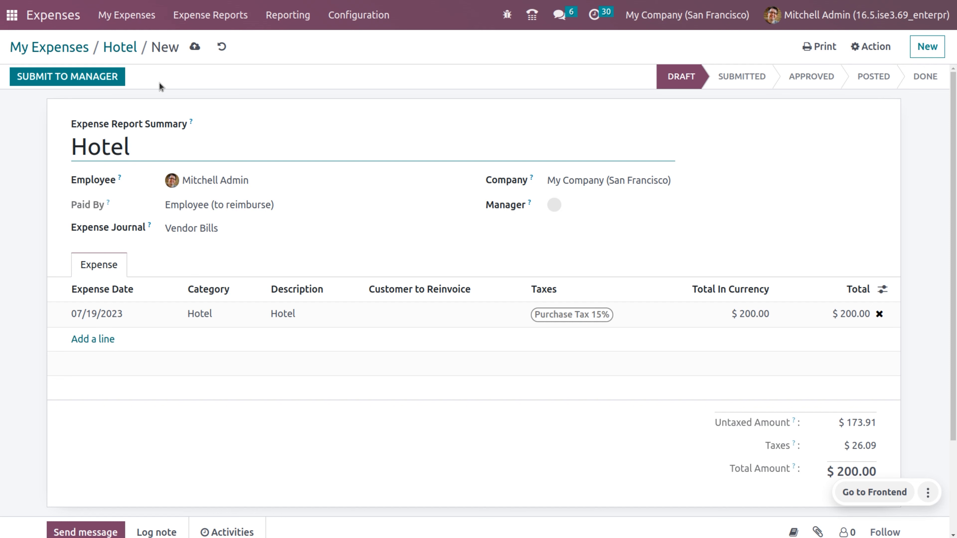
left_click(106, 76)
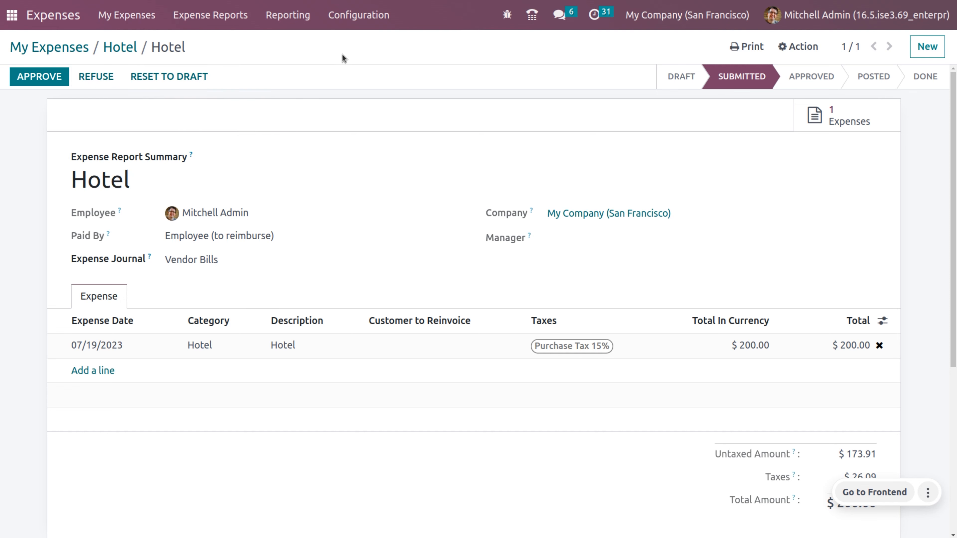
left_click(846, 120)
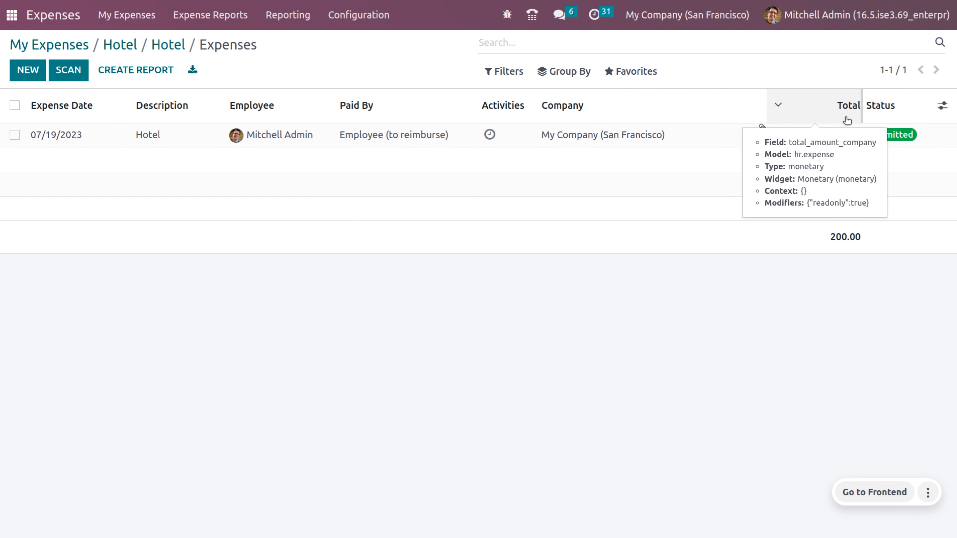
left_click(158, 50)
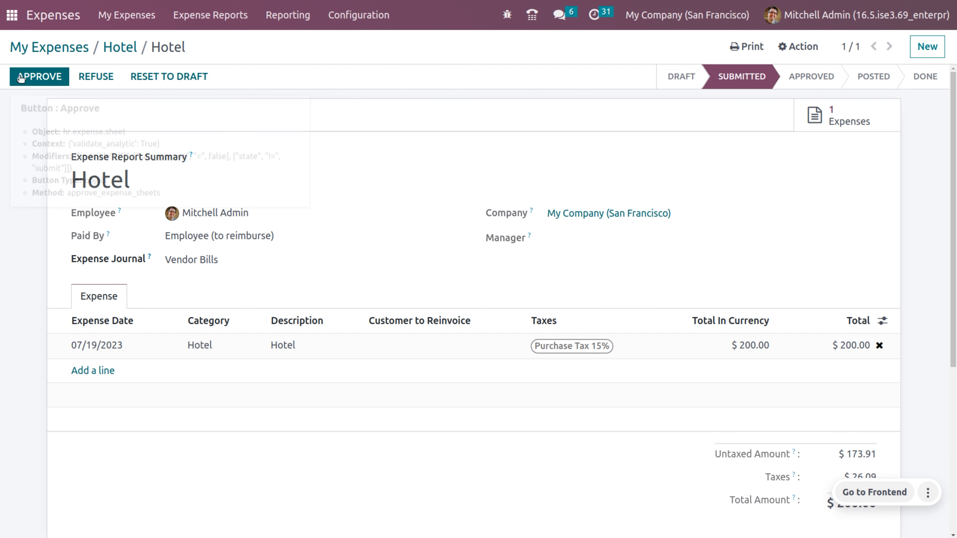
Step: Approve the Hotel expense report, check the status of its linked expense, and return to the report
left_click(20, 77)
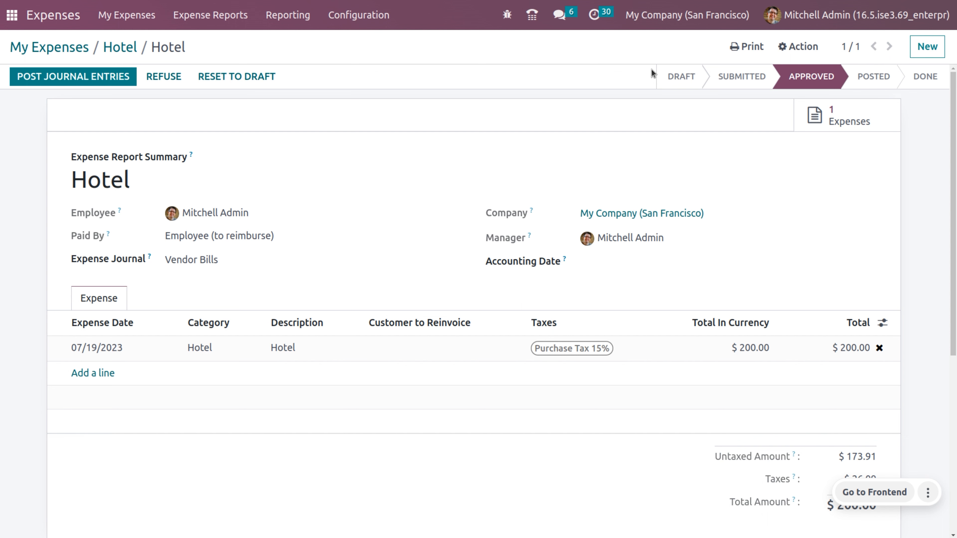
left_click(862, 123)
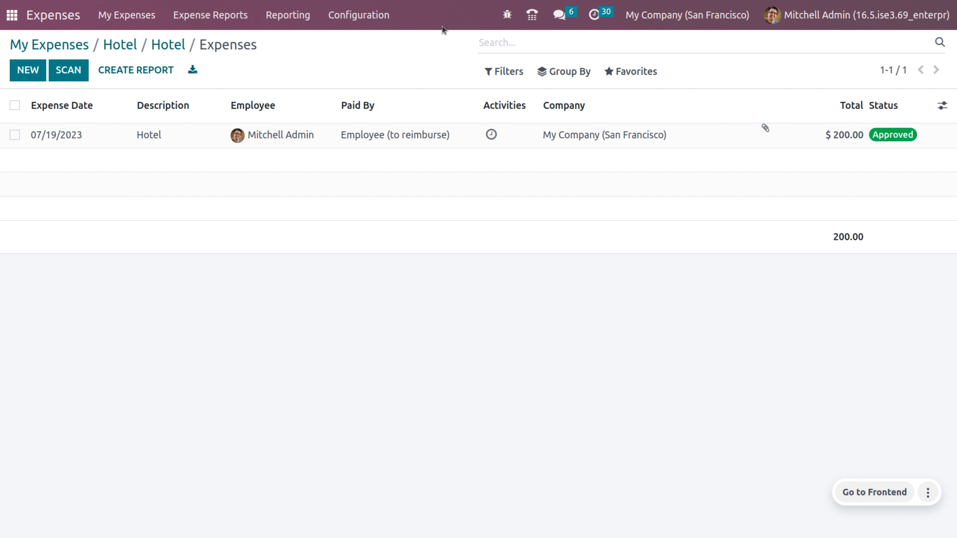
left_click(161, 49)
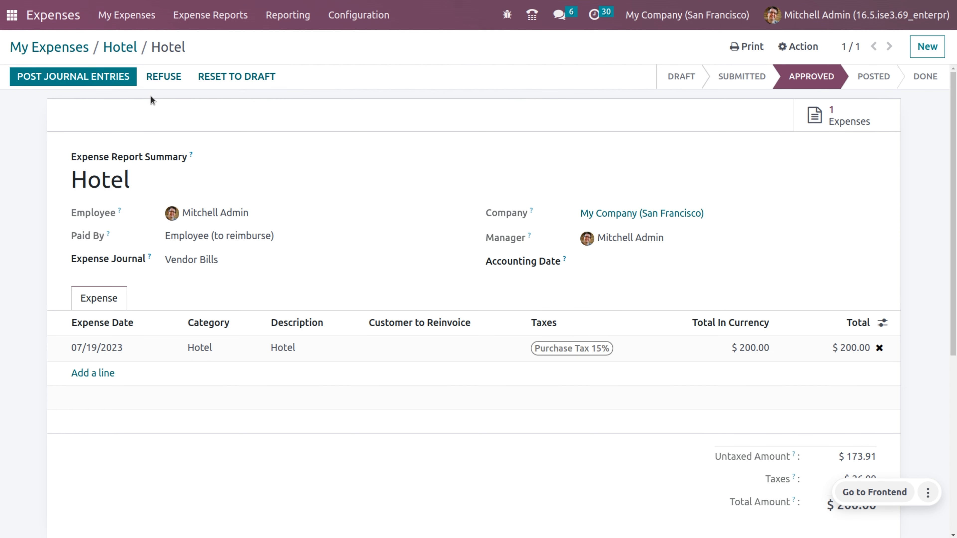
Step: Post the Hotel report's journal entries and review the journal items on its vendor bill
left_click(110, 80)
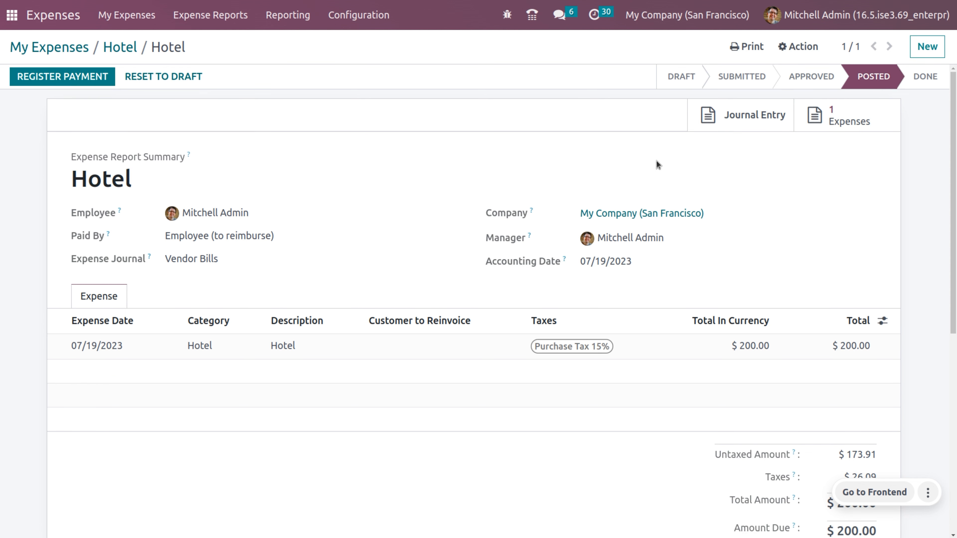
left_click(743, 129)
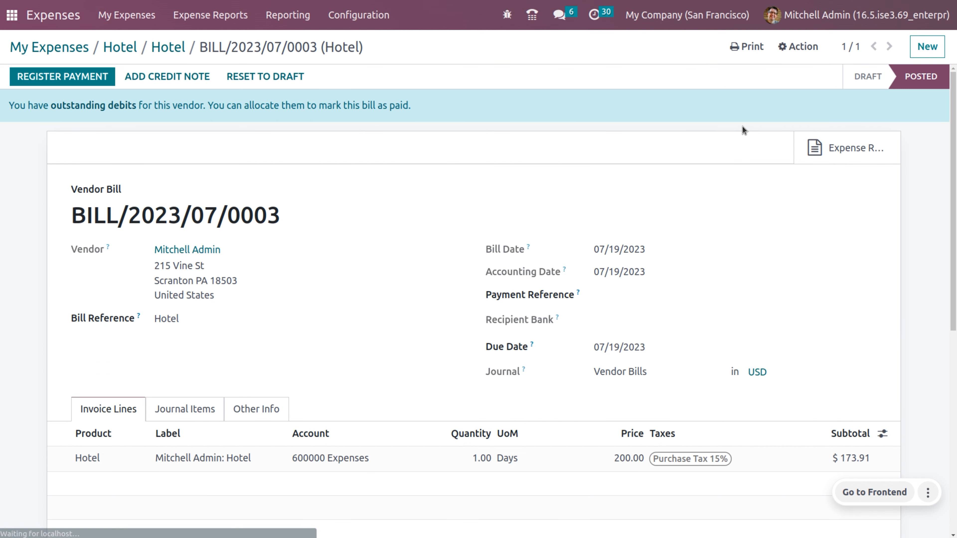
left_click(176, 415)
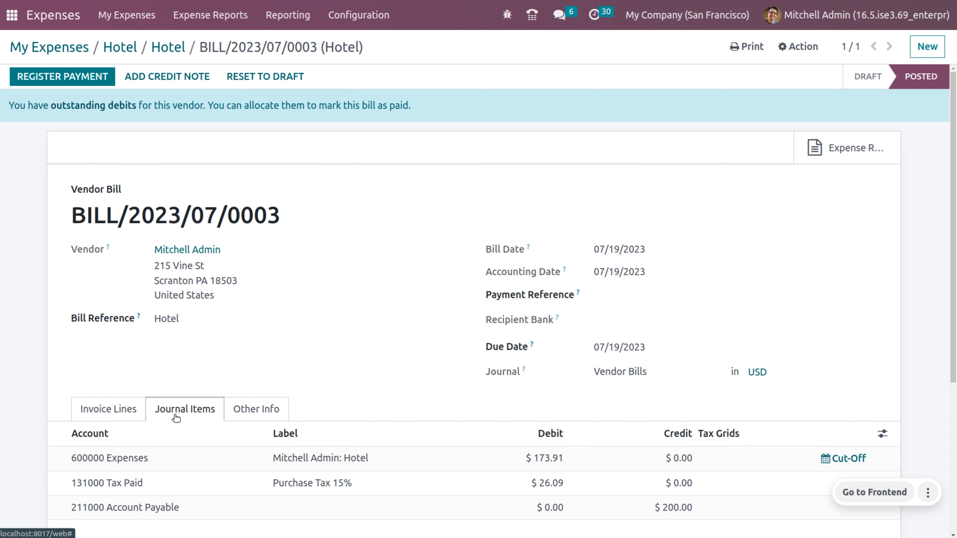
left_click(168, 45)
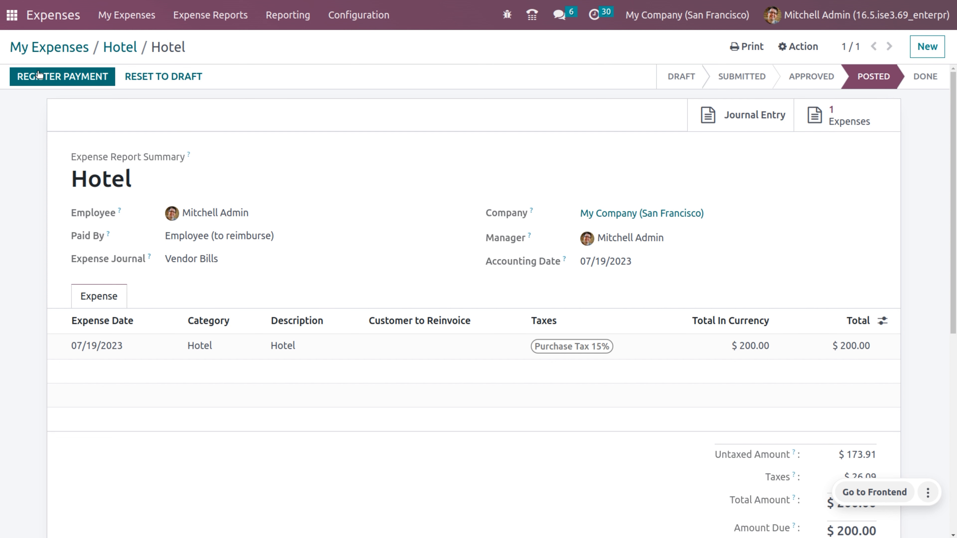
Step: Register the $200.00 payment for the Hotel report through the Bank journal, and view the report's linked expense
left_click(39, 76)
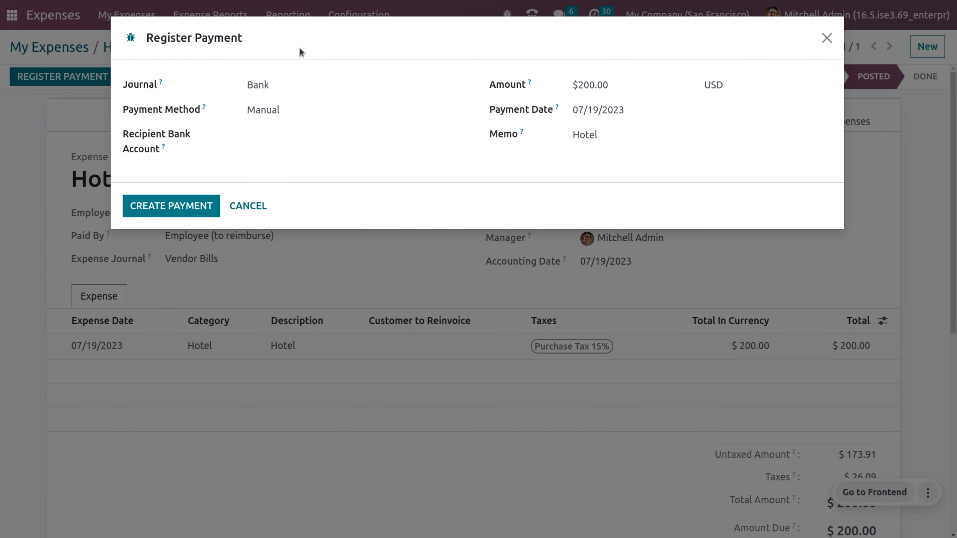
left_click(172, 213)
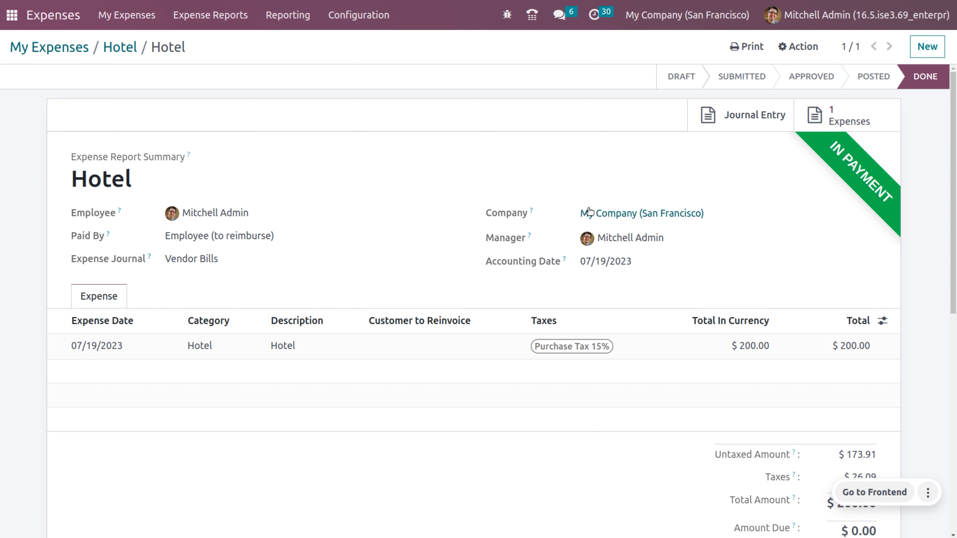
left_click(833, 122)
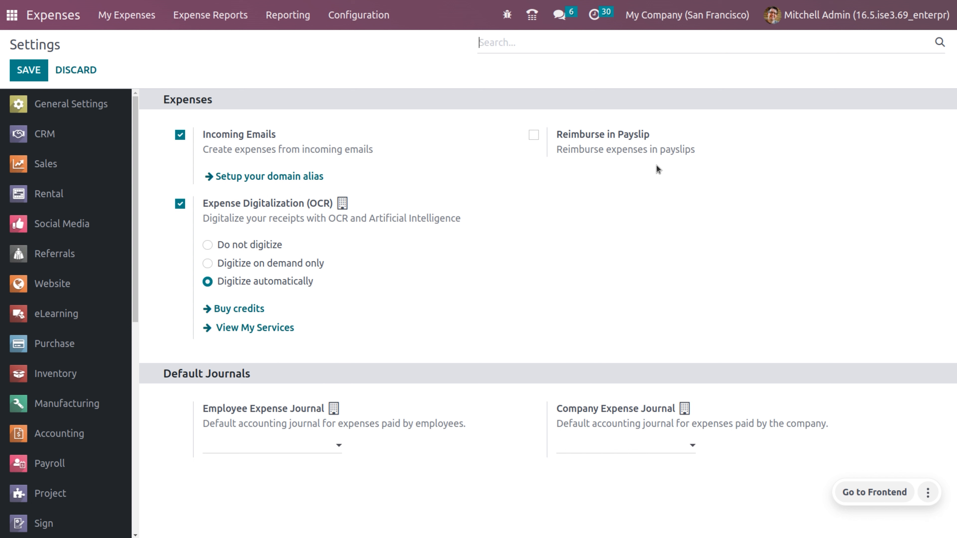
Step: Enable Reimburse in Payslip in the Expenses settings and save the change
left_click(534, 135)
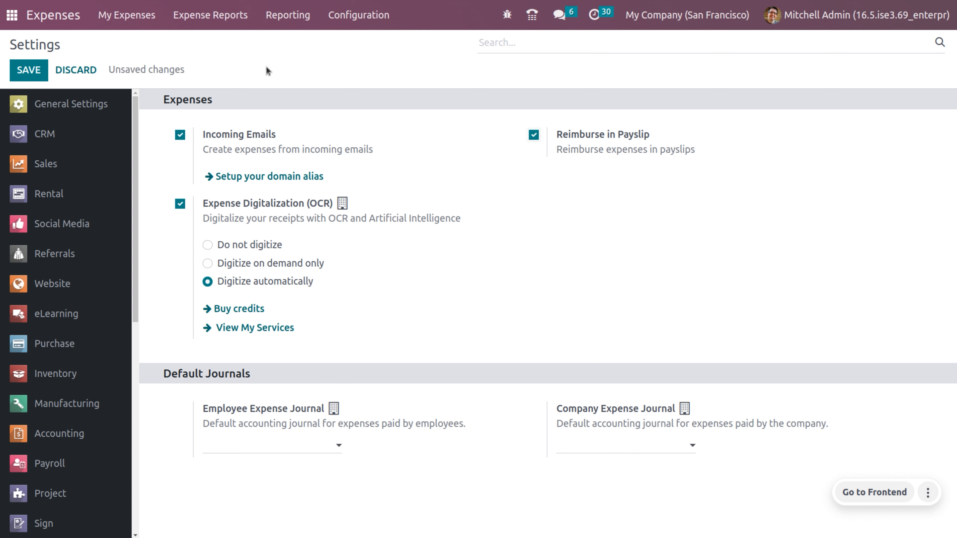
left_click(41, 72)
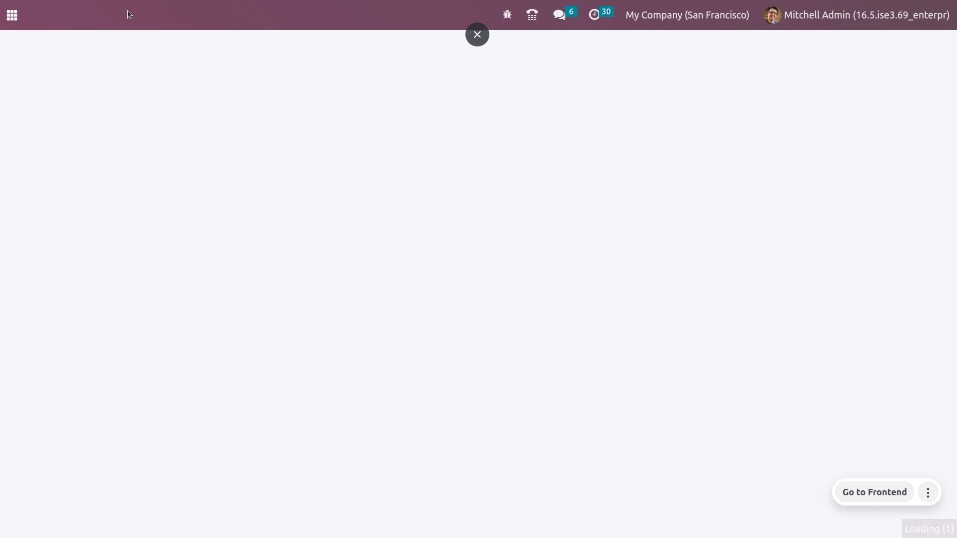
Step: Return to the My Expenses list and start another expense with the Hotel category
left_click(127, 15)
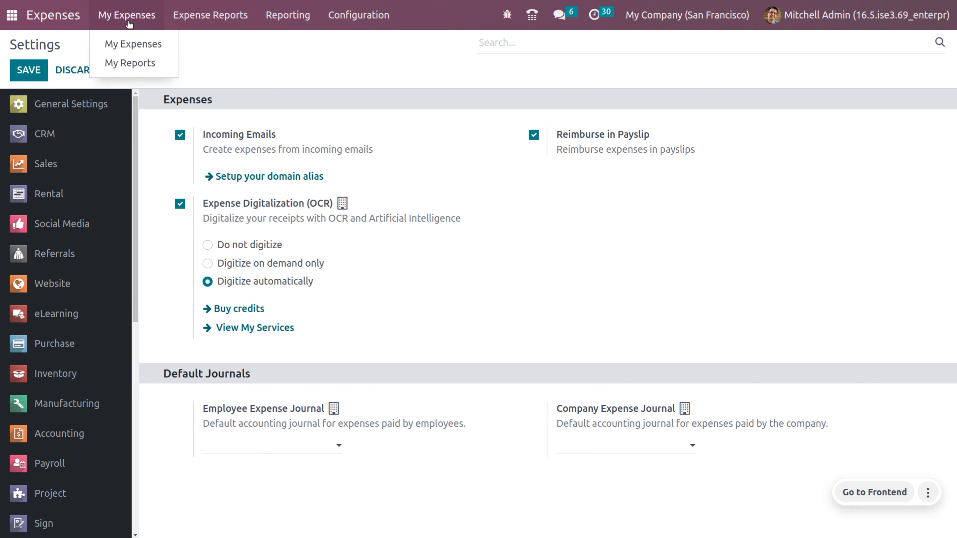
left_click(134, 43)
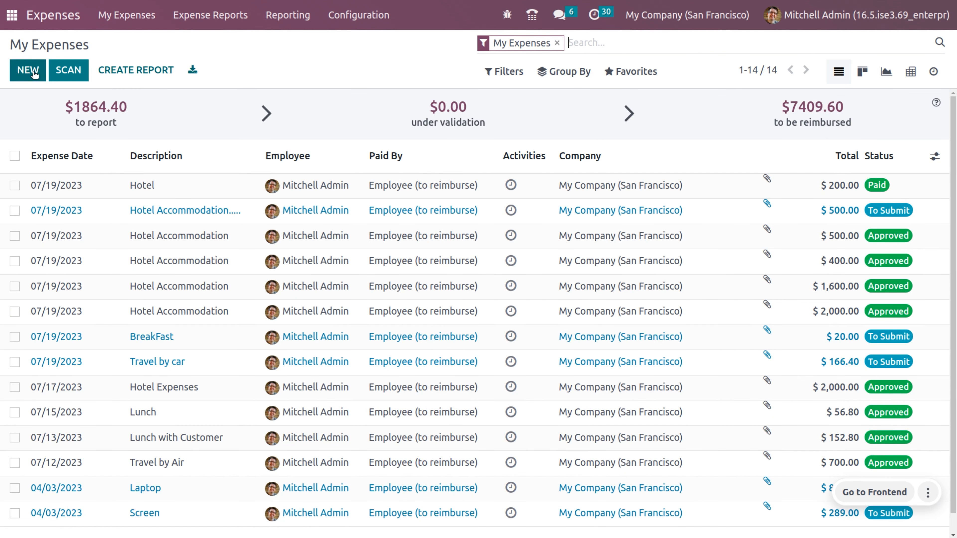
left_click(36, 72)
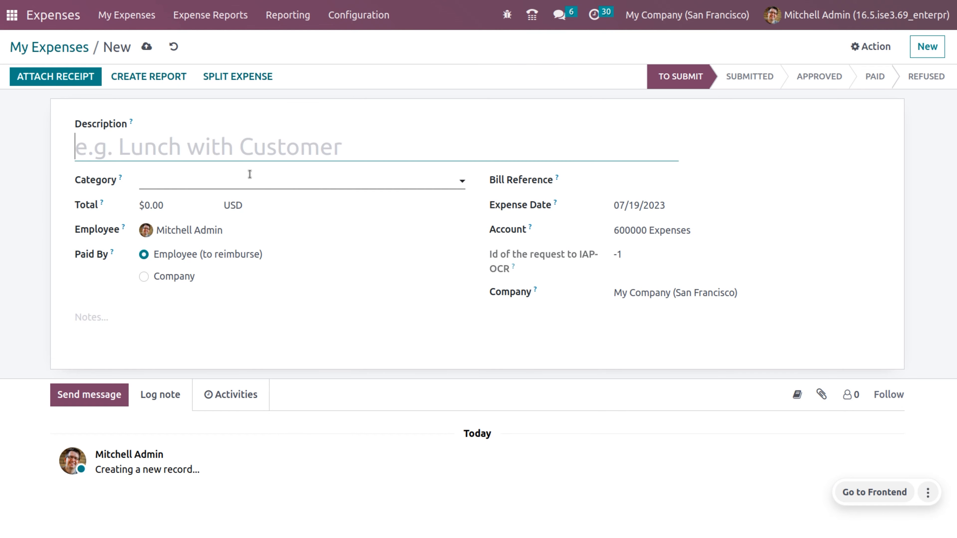
left_click(266, 179)
left_click(206, 207)
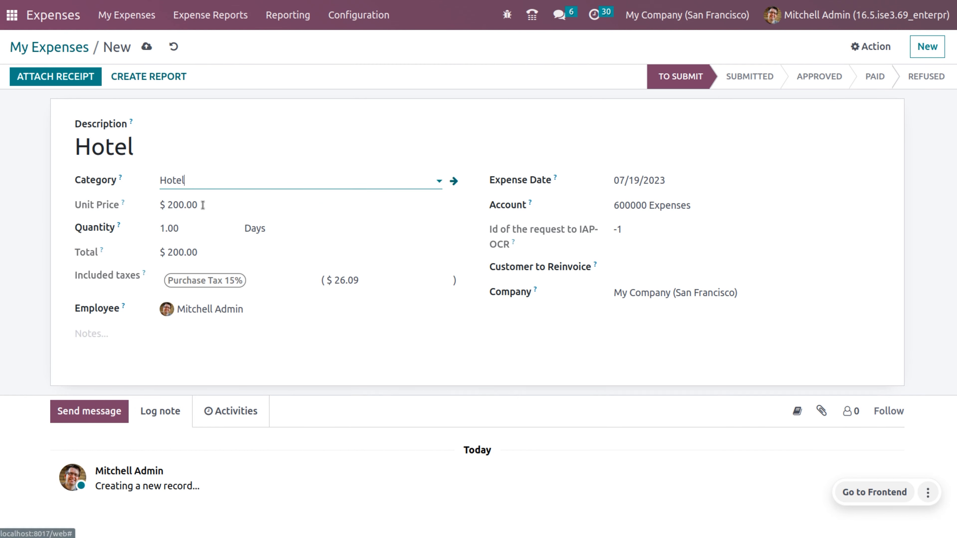
Step: Set the Hotel expense's quantity to 2 days and save the expense
left_click(188, 230)
key("BackSpace")
key("BackSpace")
key("BackSpace")
key("BackSpace")
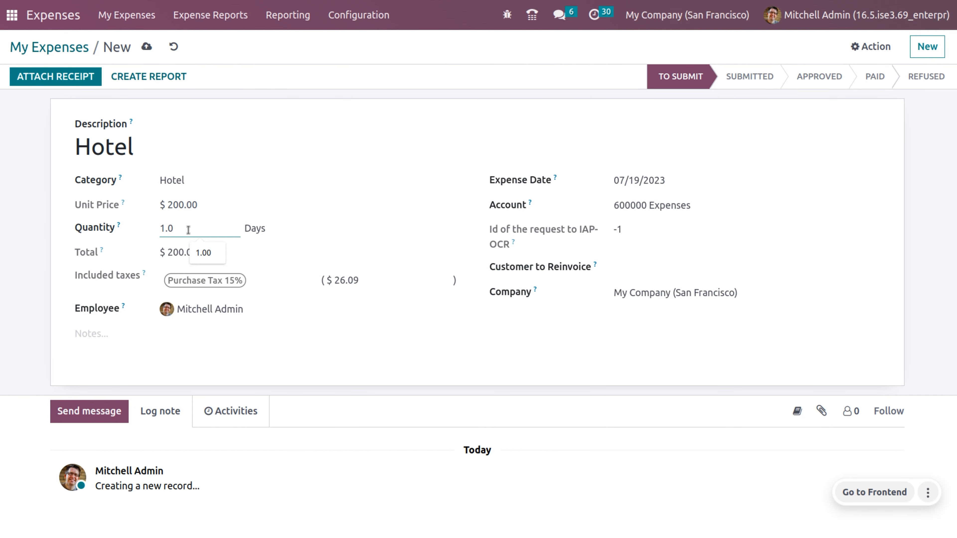
type("2")
left_click(145, 47)
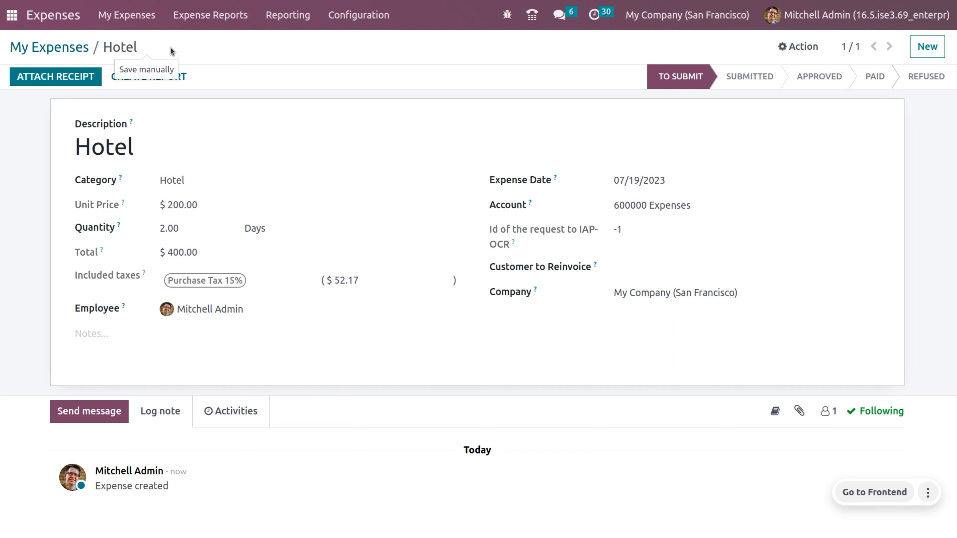
Step: Create an expense report from the Hotel expense and submit it to the manager
left_click(149, 78)
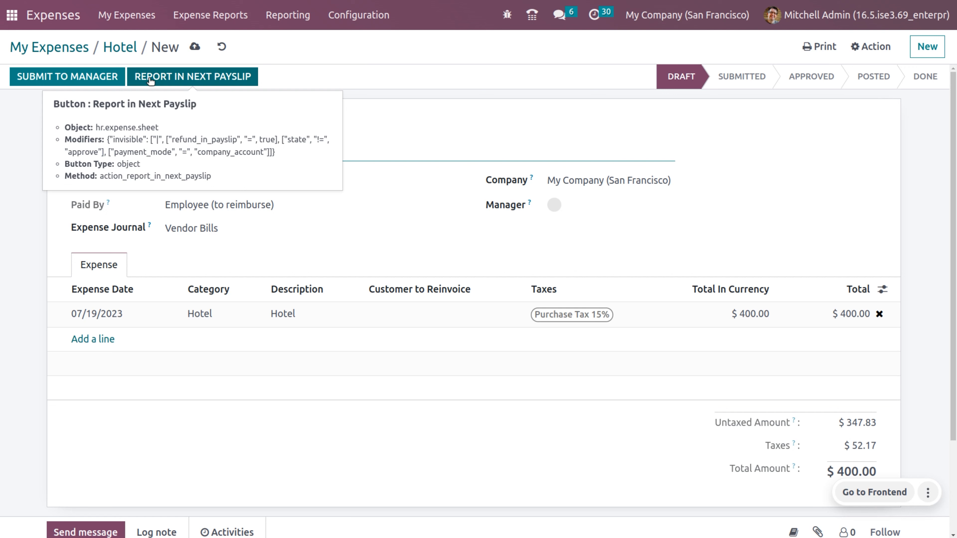
left_click(93, 74)
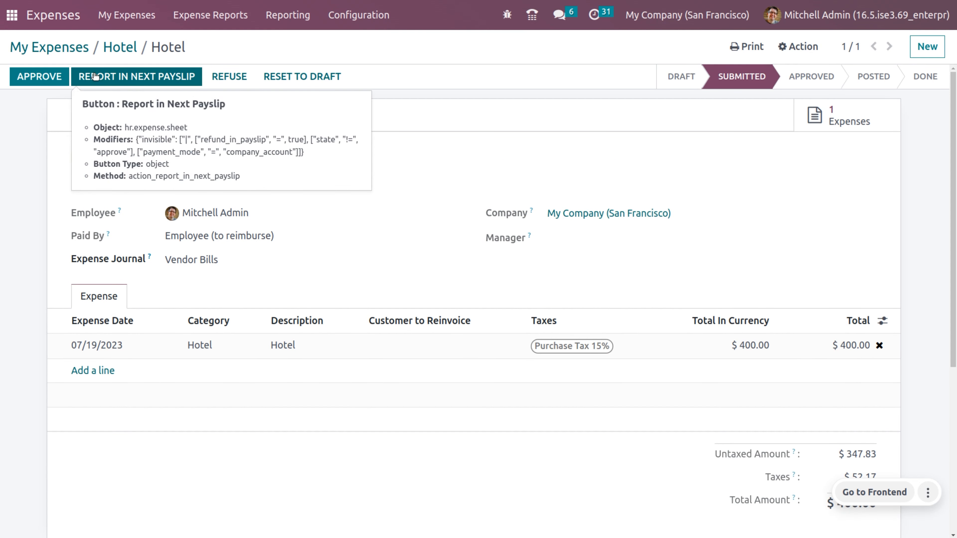
Step: Approve the Hotel report and mark it for reporting in the next payslip, checking its message log
left_click(30, 79)
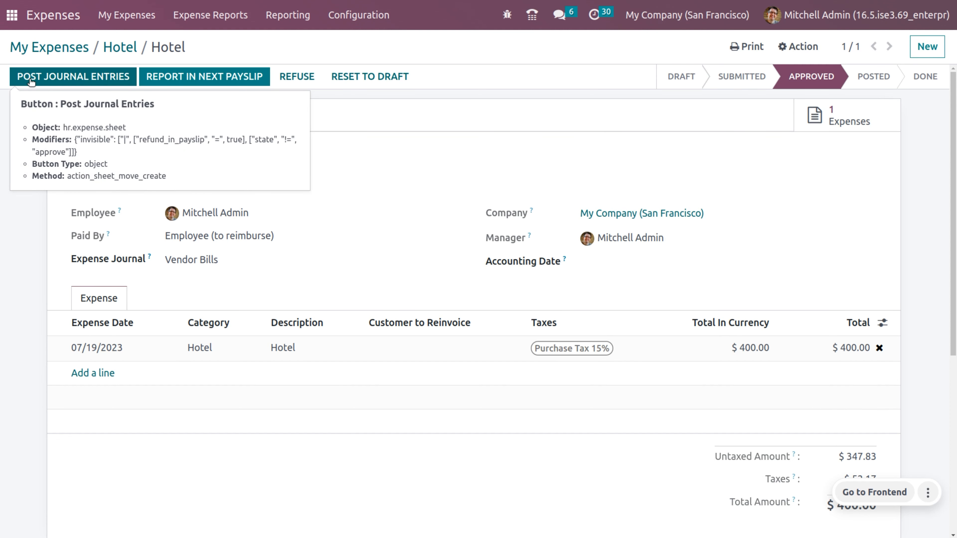
left_click(181, 77)
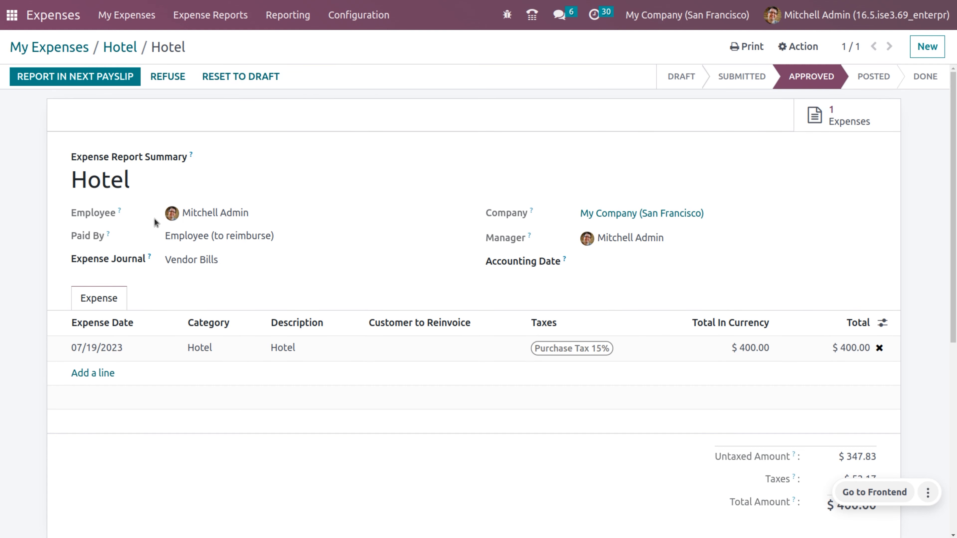
scroll(154, 218, "down", 5)
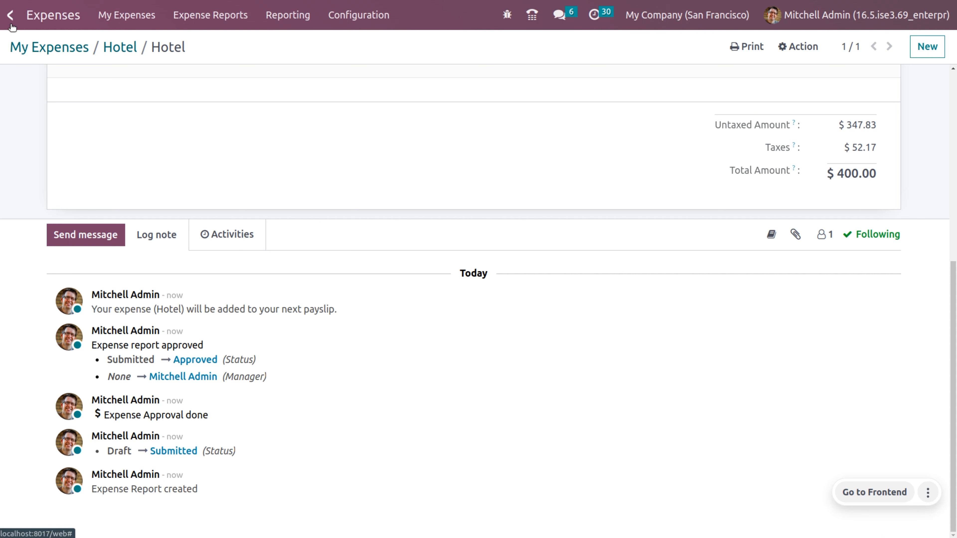
Step: Switch to the Payroll app and open the list of payslips to pay
left_click(10, 16)
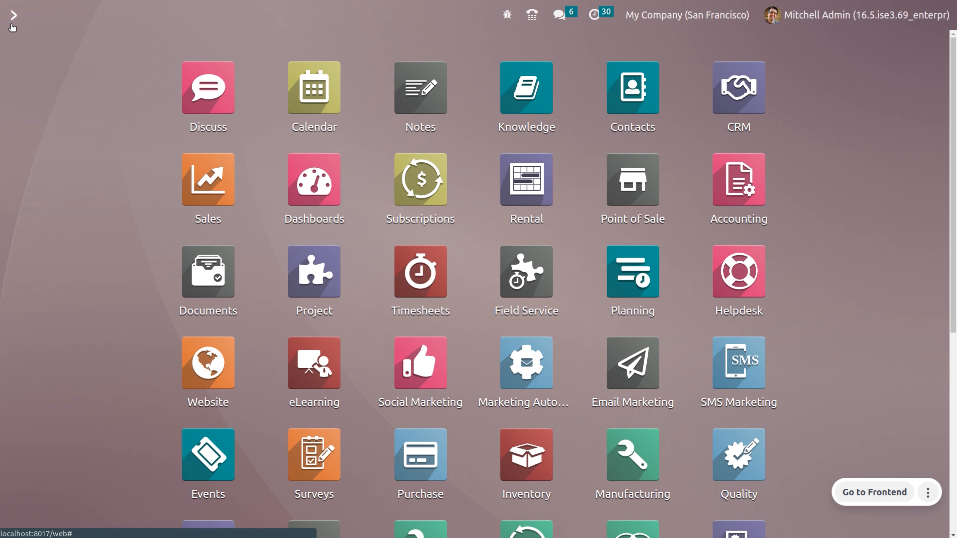
type("Pa")
key("Escape")
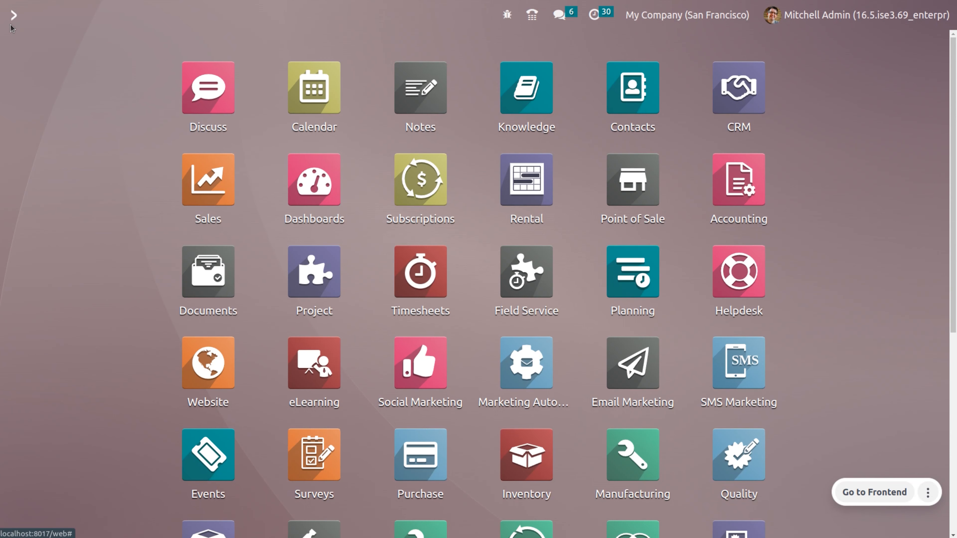
left_click(294, 14)
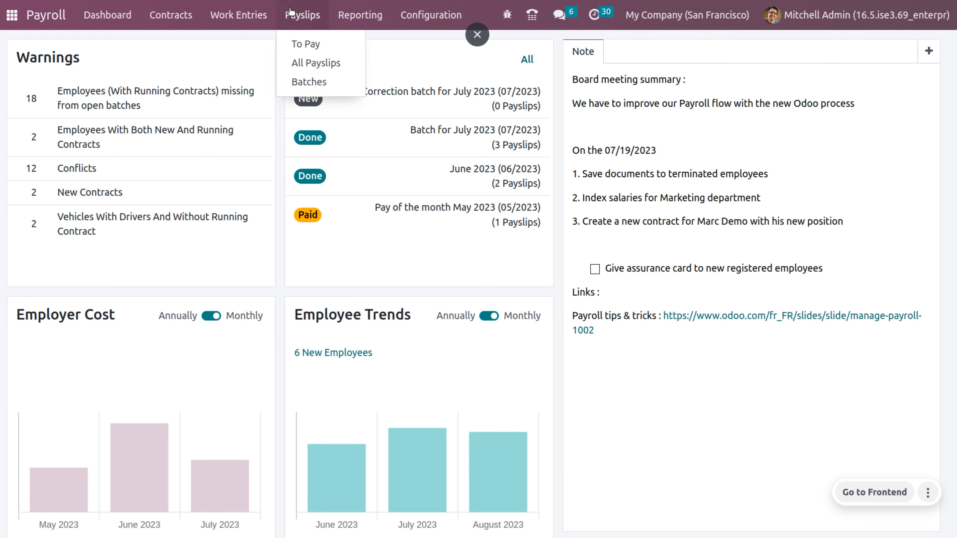
left_click(301, 43)
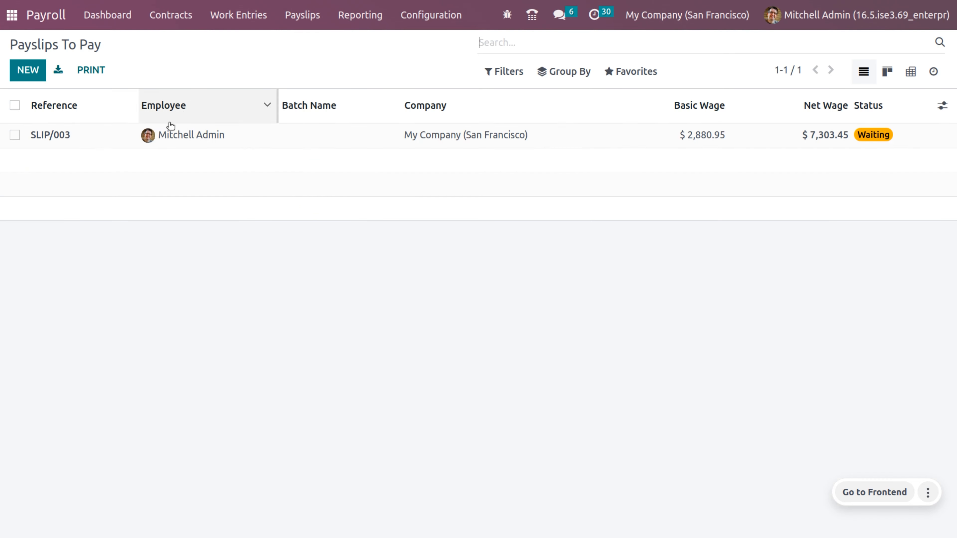
Step: Create a payslip for the employee who submitted the Hotel expense report and save it
left_click(29, 69)
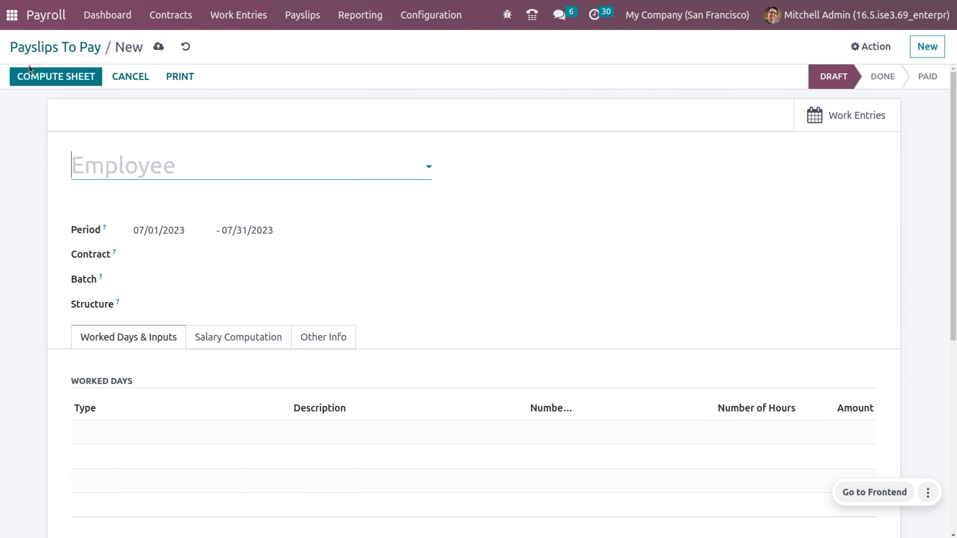
left_click(146, 166)
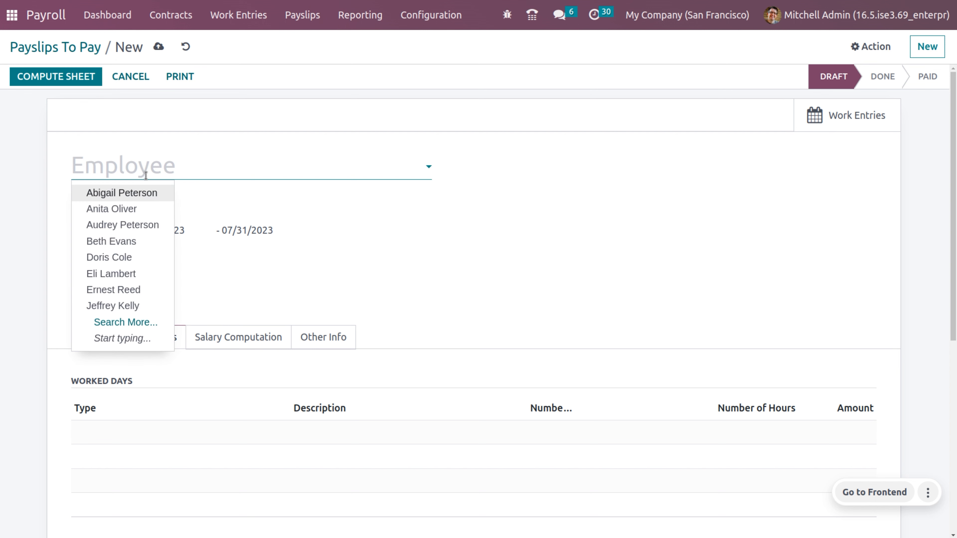
type("A")
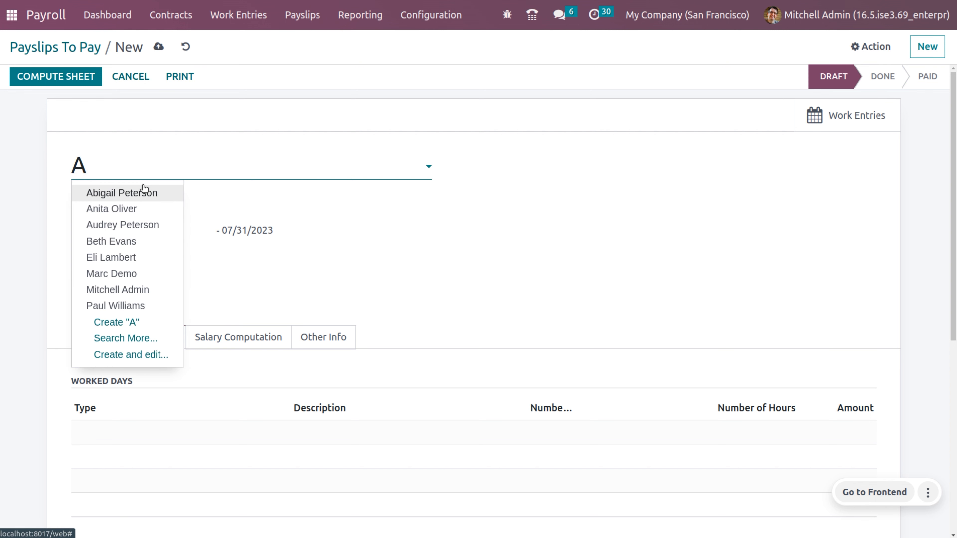
key("BackSpace")
type("MI")
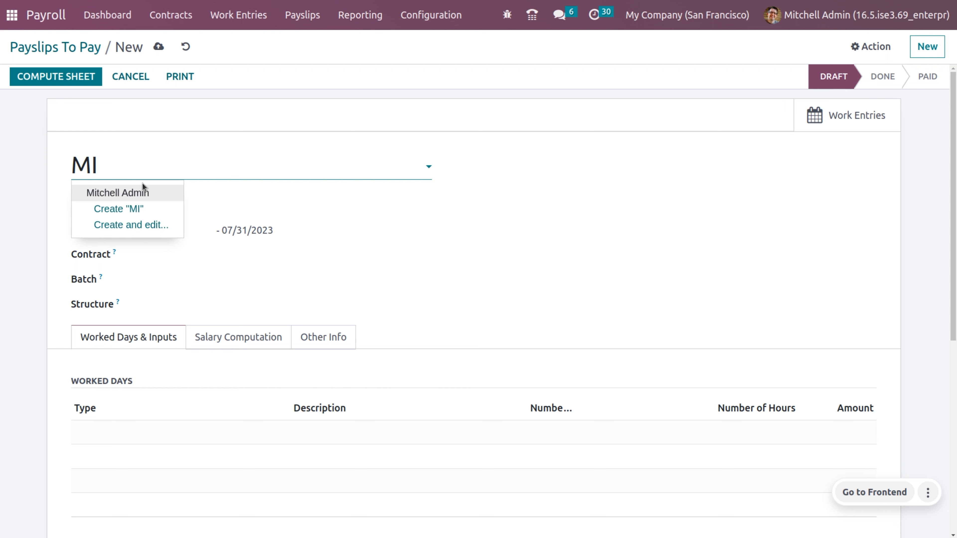
key("Return")
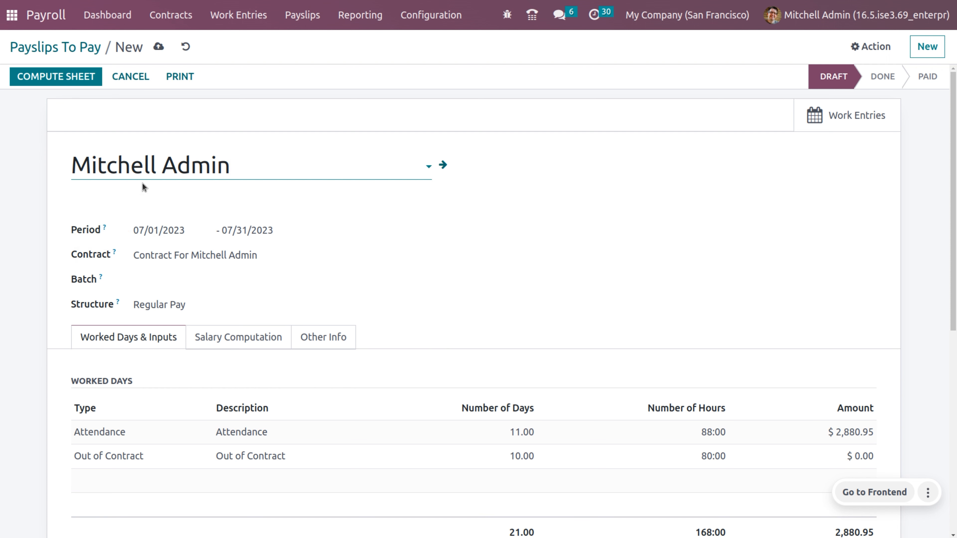
left_click(160, 52)
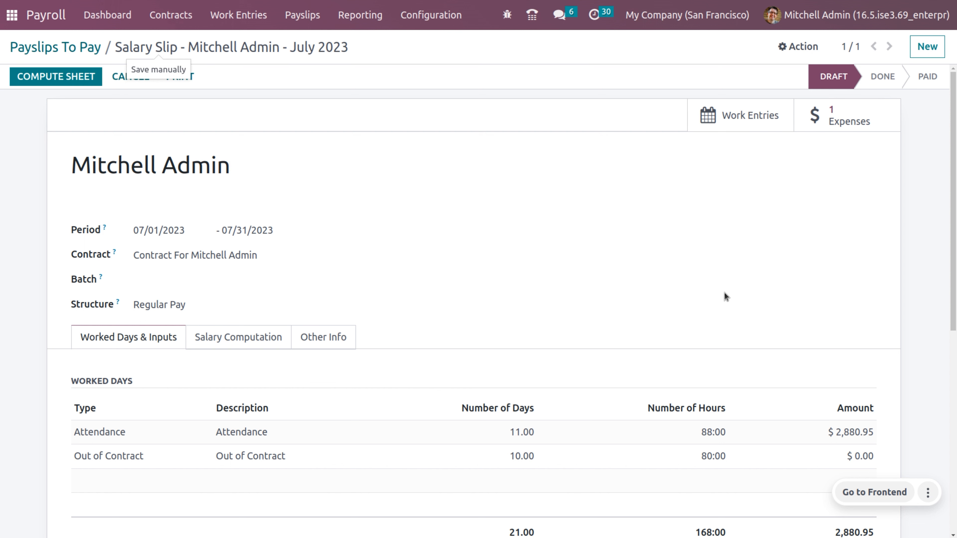
Step: Review the Hotel expense among the payslip's reimbursed expenses, and return to the payslip
left_click(855, 116)
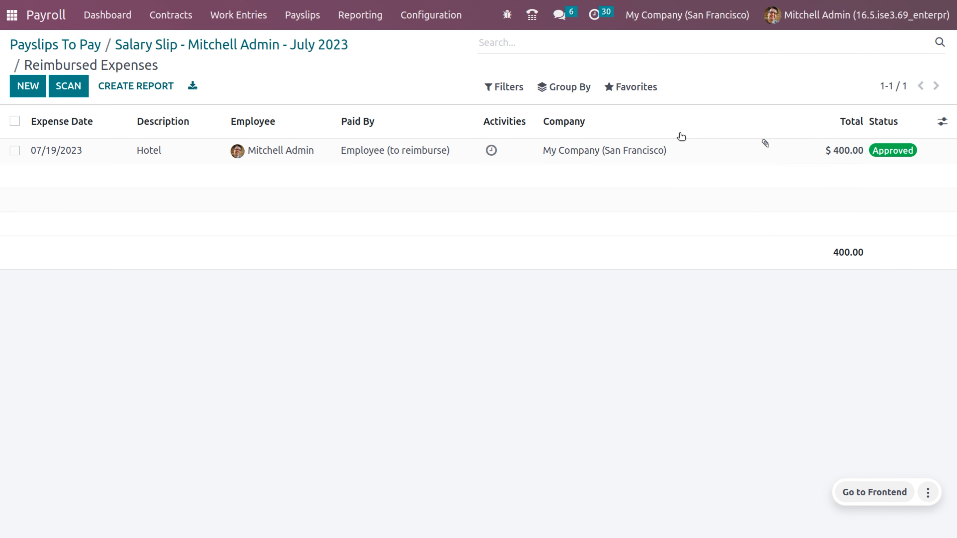
left_click(490, 150)
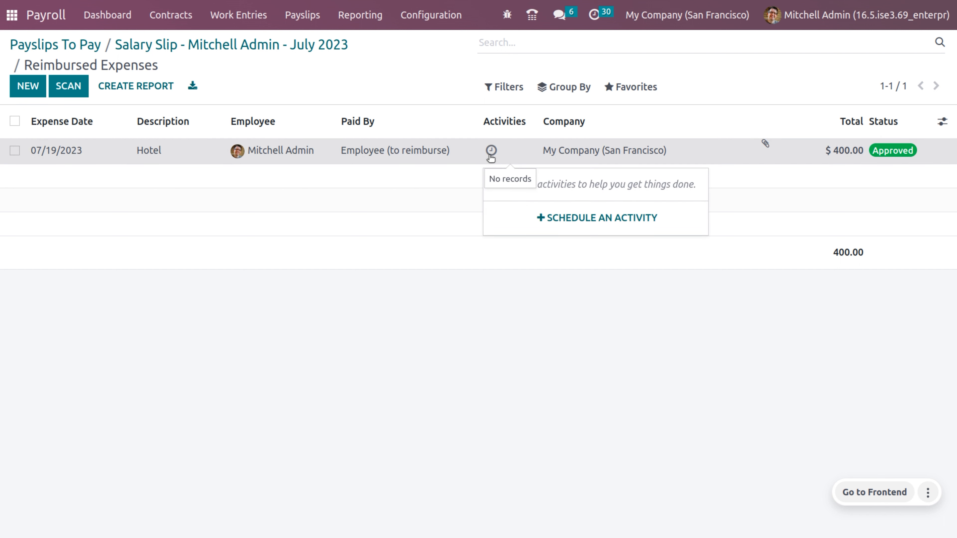
left_click(490, 155)
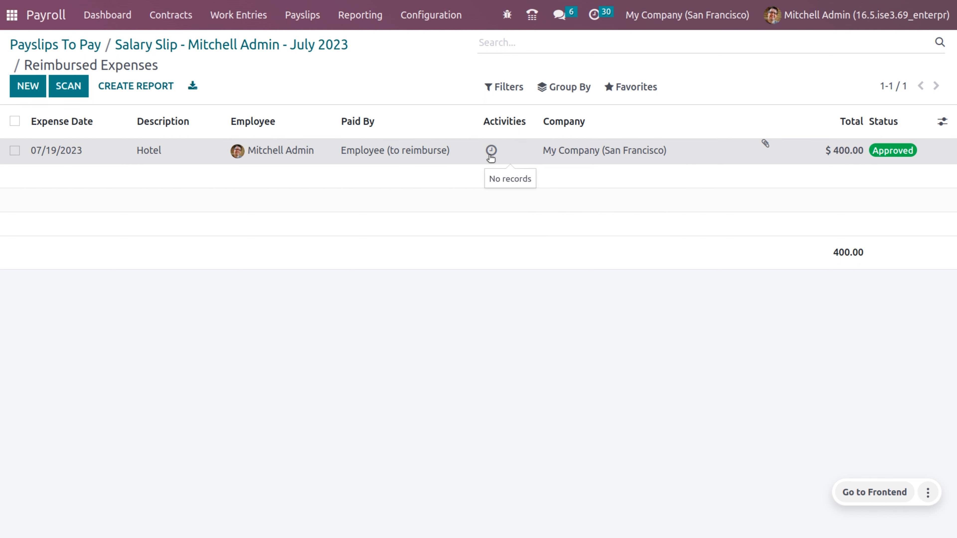
left_click(198, 152)
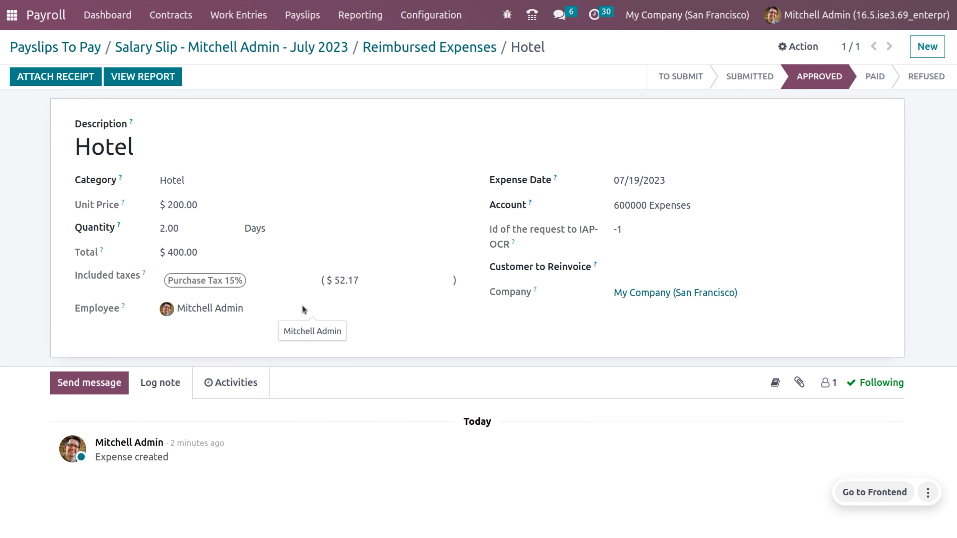
left_click(201, 49)
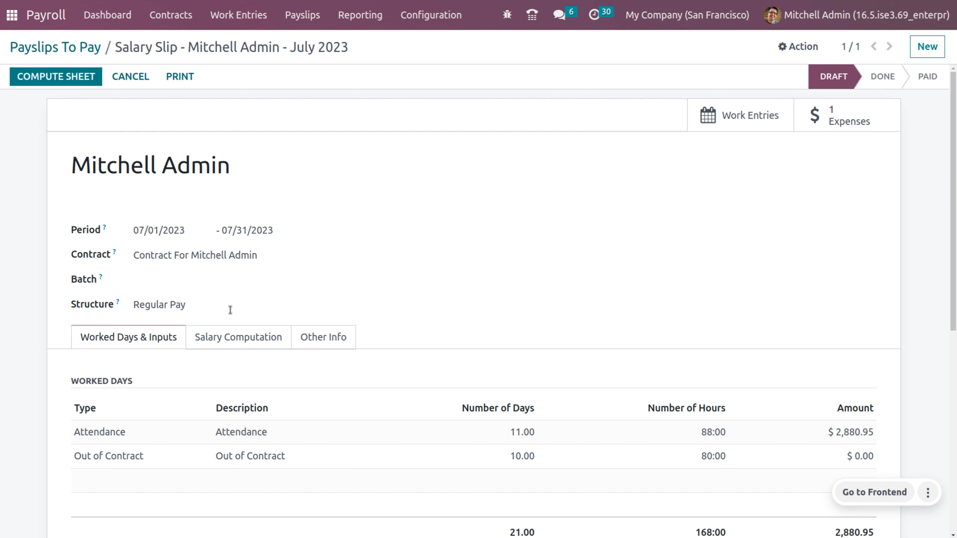
Step: Compute the new payslip's sheet and open its work entries
left_click(62, 76)
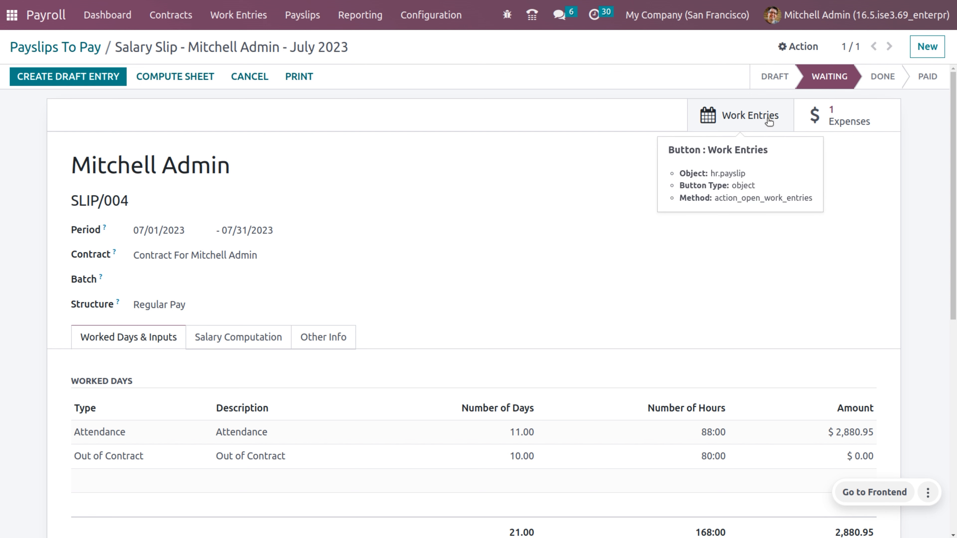
left_click(756, 125)
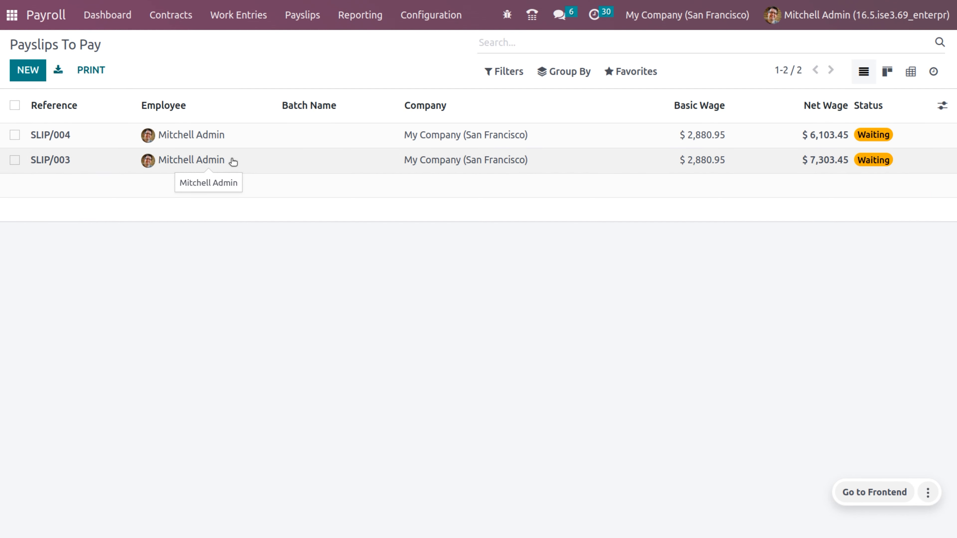
Step: Reopen the newly computed payslip from Payslips To Pay and review its salary computation, including the Expenses Reimbursement line
left_click(233, 134)
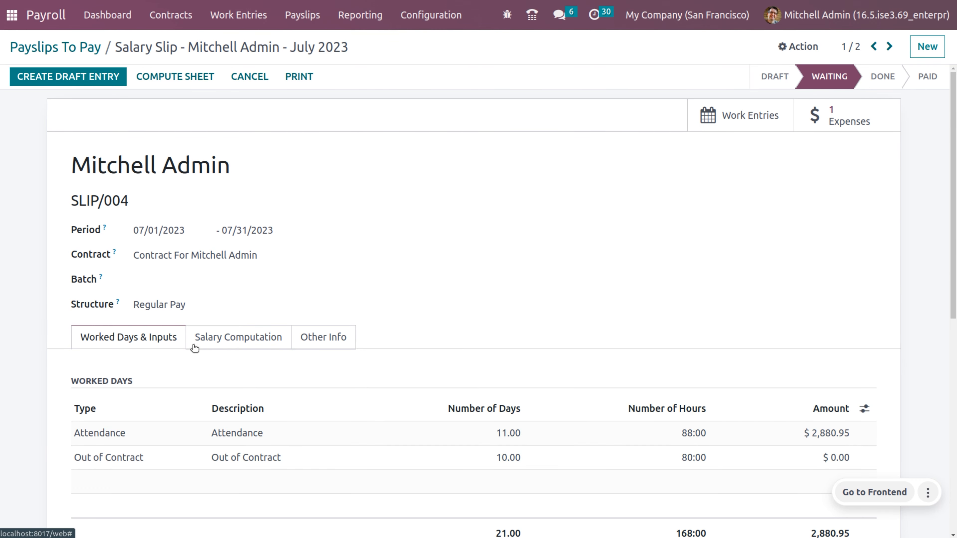
left_click(218, 345)
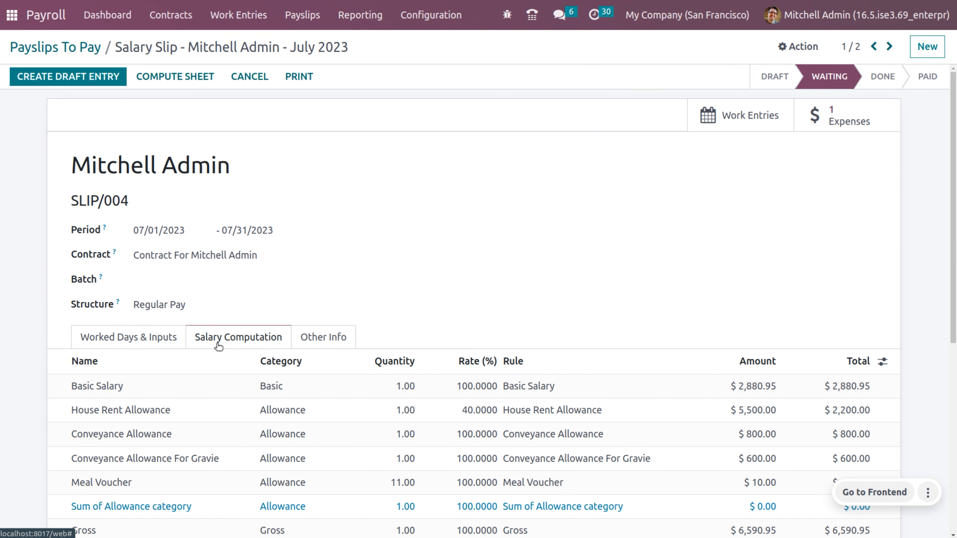
scroll(240, 452, "down", 5)
scroll(243, 466, "up", 1)
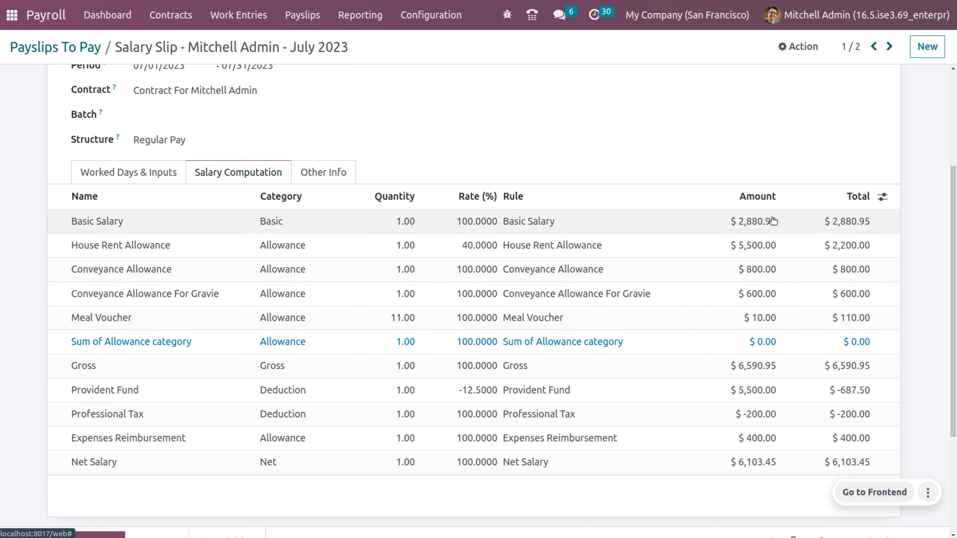
scroll(783, 445, "up", 5)
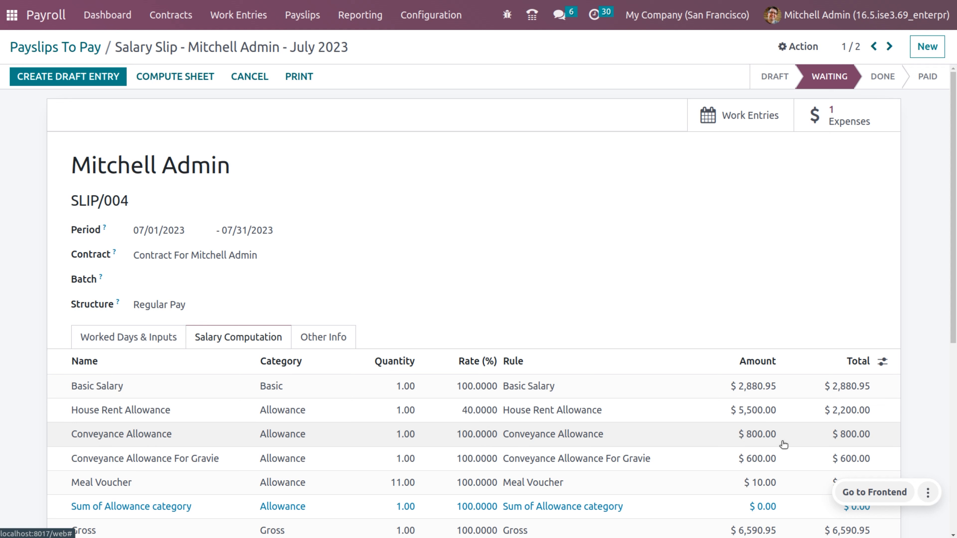
Step: Open the Expenses Reimbursement salary rule under the Regular Pay structure in Payroll's configuration
left_click(442, 22)
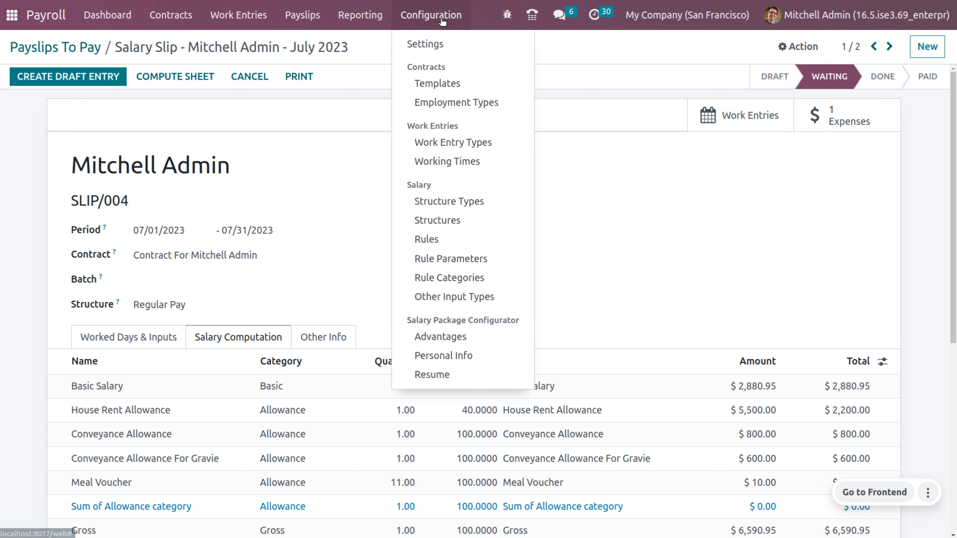
left_click(463, 247)
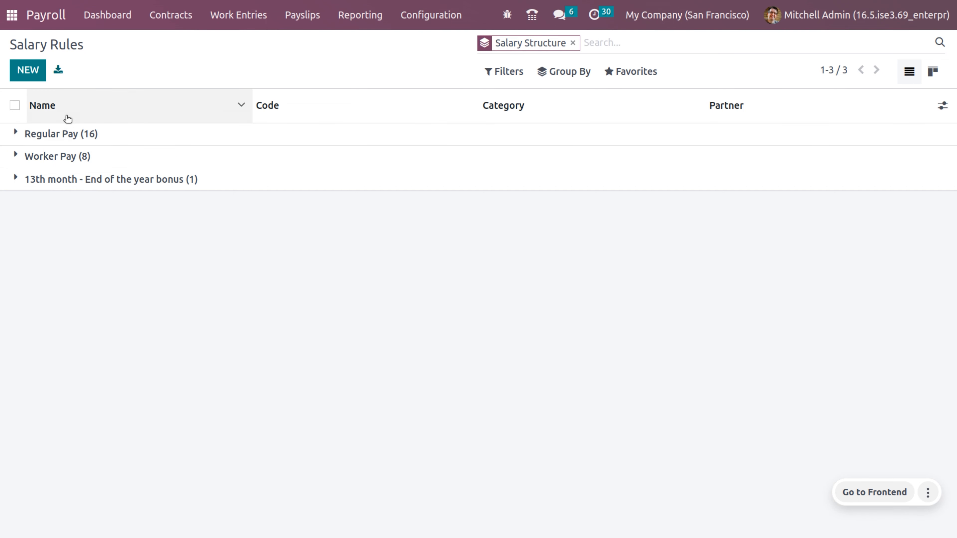
left_click(17, 134)
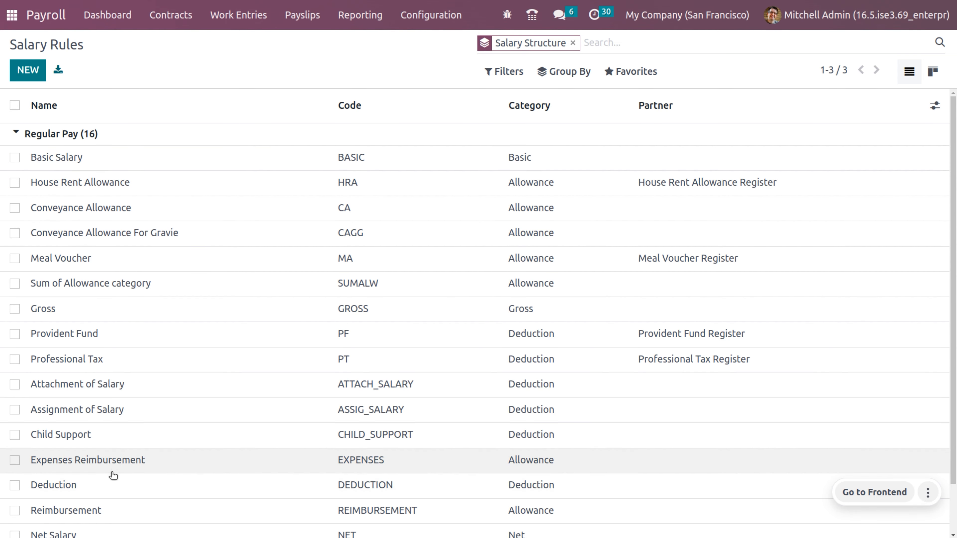
left_click(115, 471)
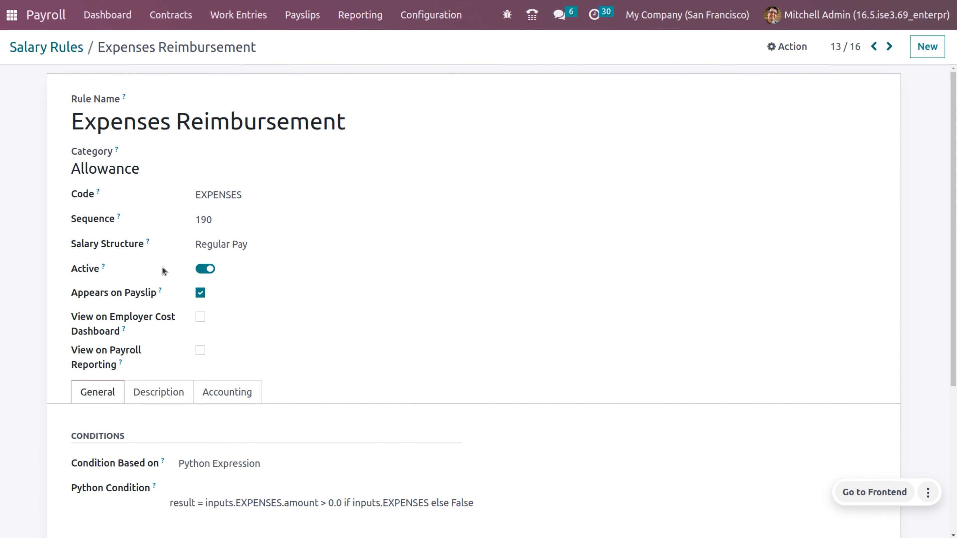
Step: Examine the Expenses Reimbursement rule's Python condition and computation code, and return to the Salary Rules list
scroll(330, 398, "down", 5)
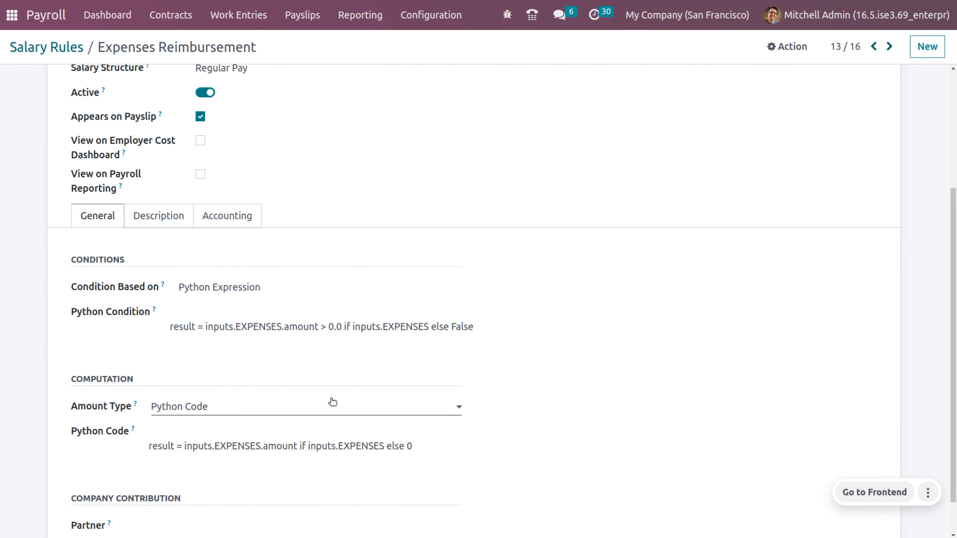
scroll(332, 402, "up", 5)
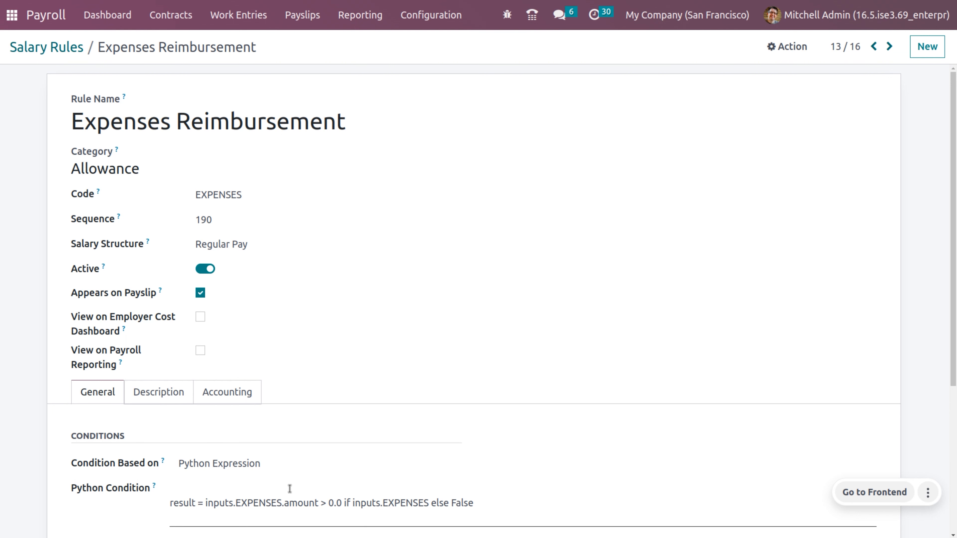
scroll(290, 489, "down", 3)
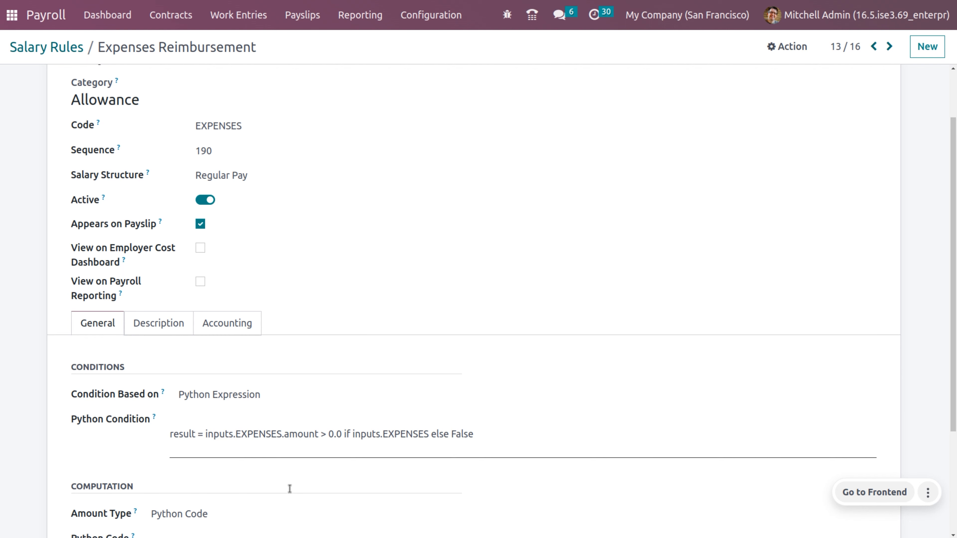
scroll(290, 490, "down", 4)
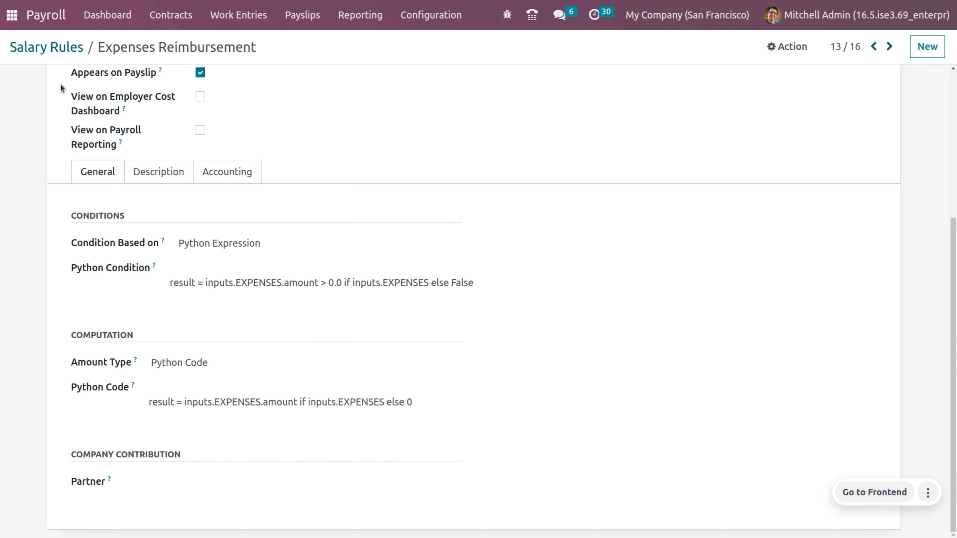
left_click(51, 47)
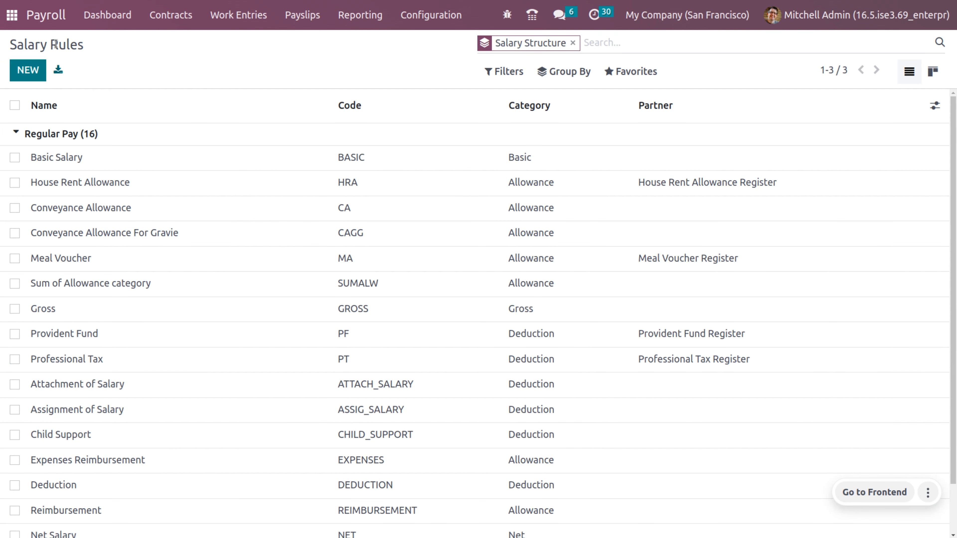